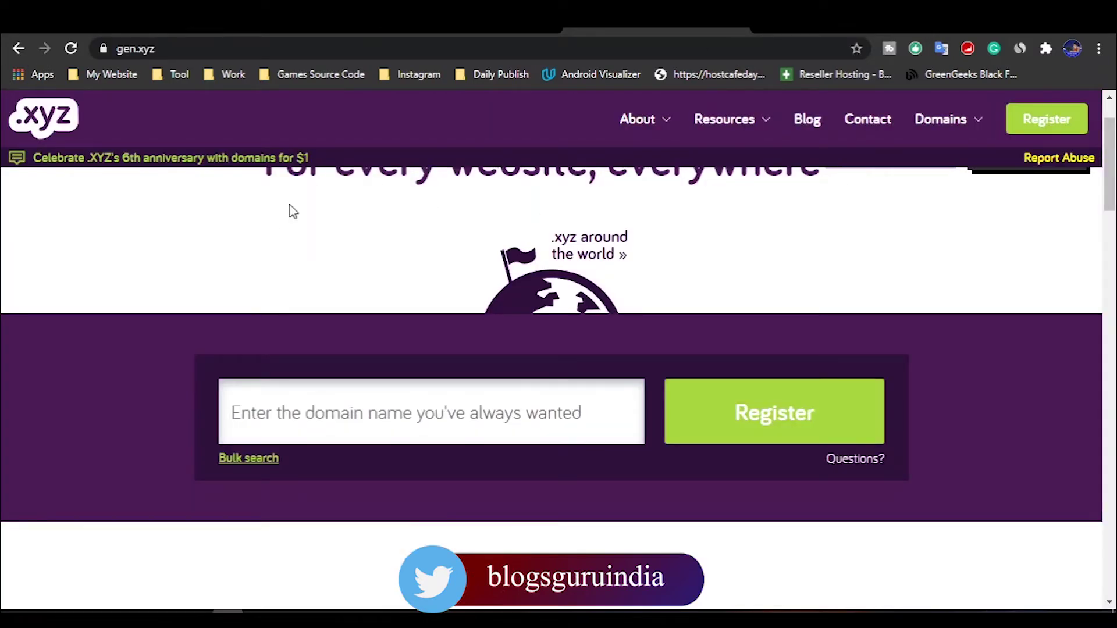
scroll(756, 261, down, 5)
scroll(873, 326, up, 4)
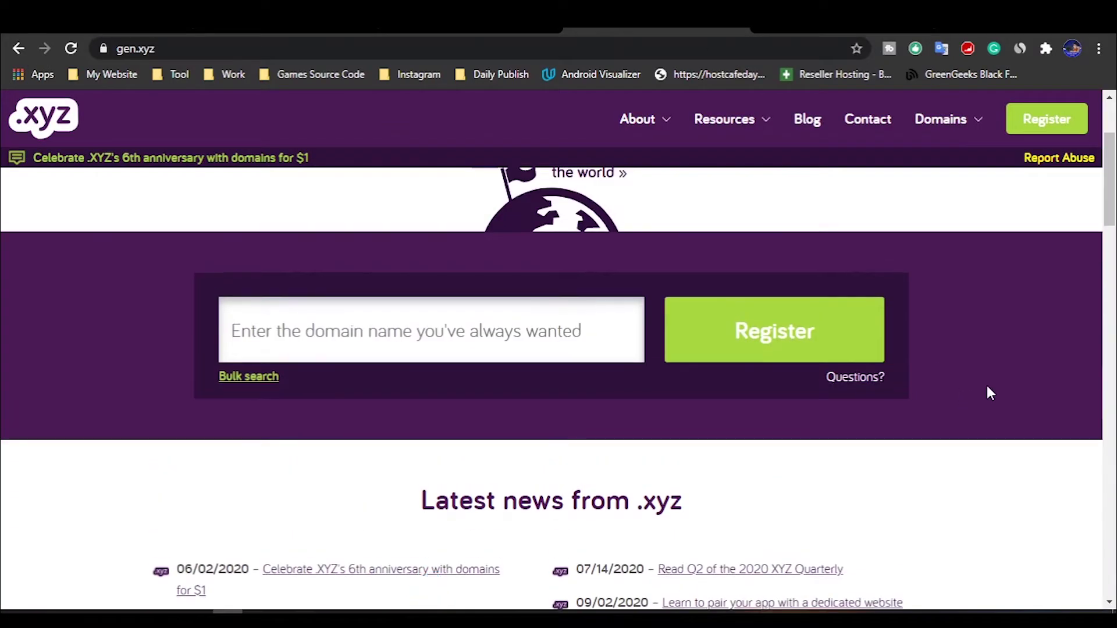
scroll(990, 393, down, 1)
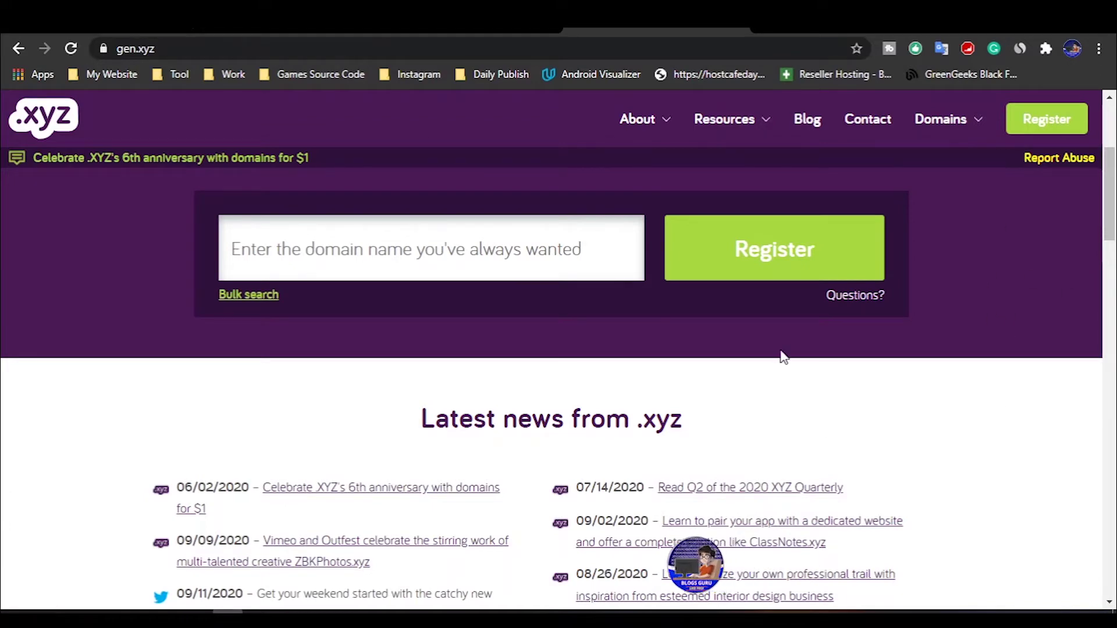
scroll(781, 356, up, 4)
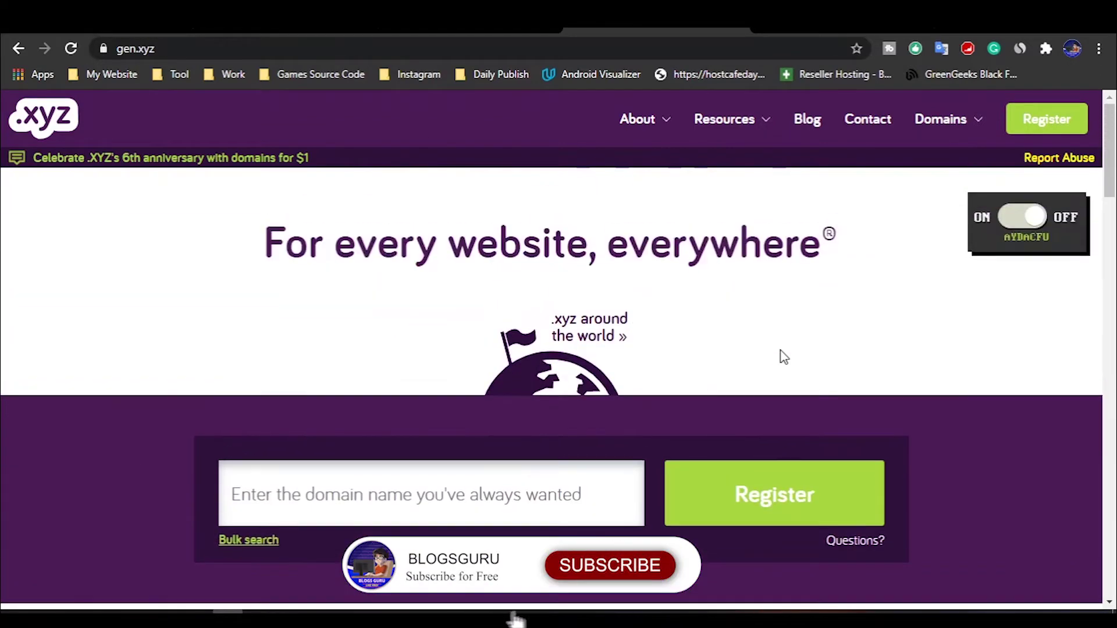
scroll(943, 396, down, 1)
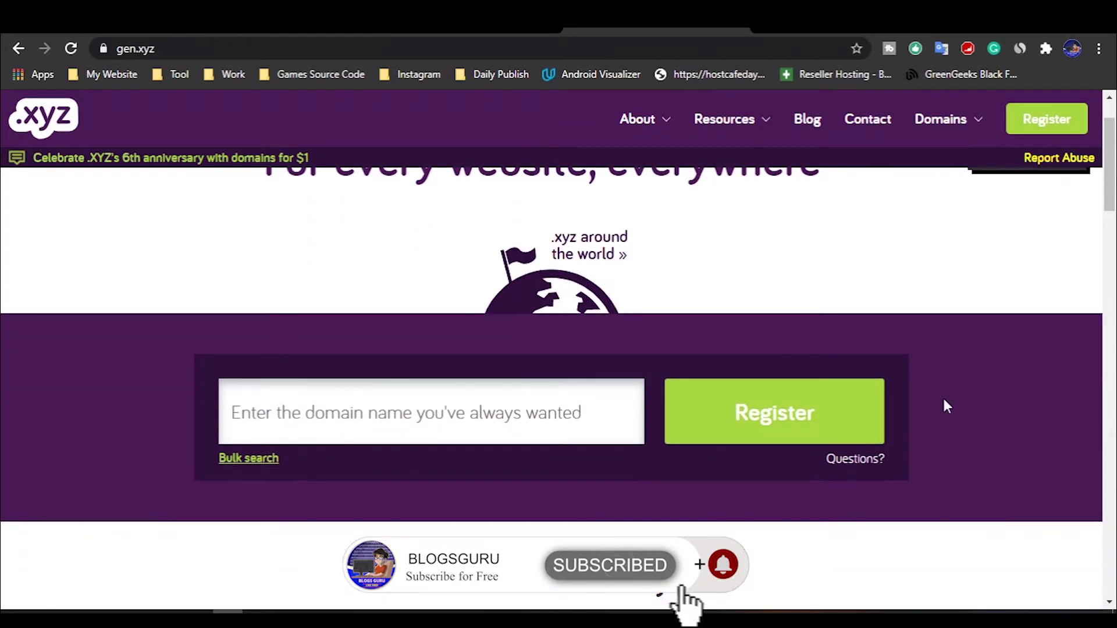
scroll(942, 396, down, 3)
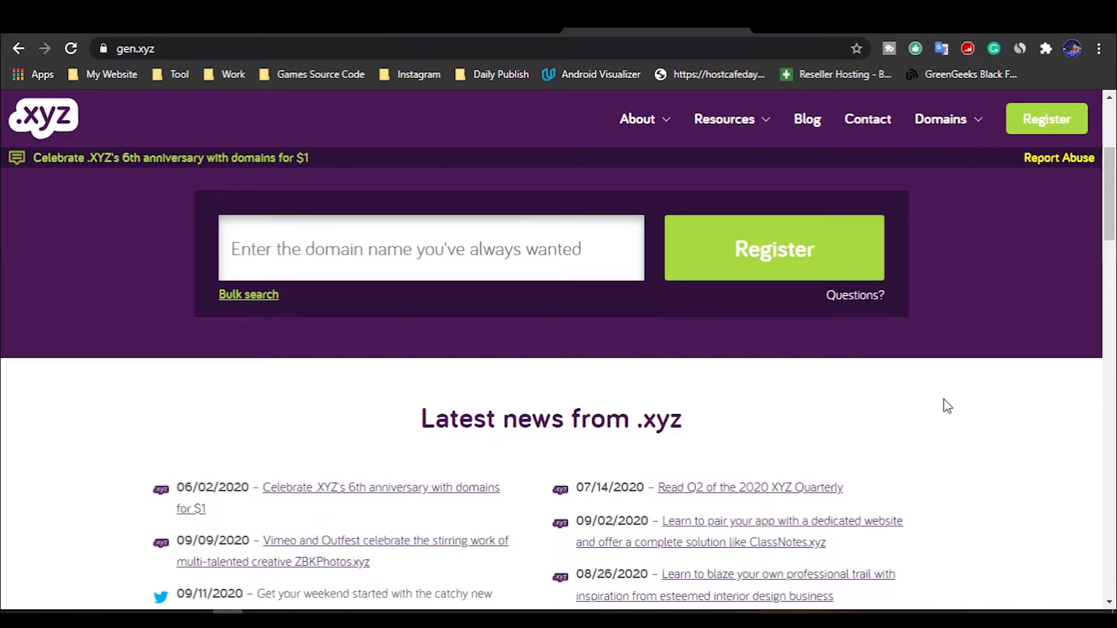
scroll(1024, 326, up, 3)
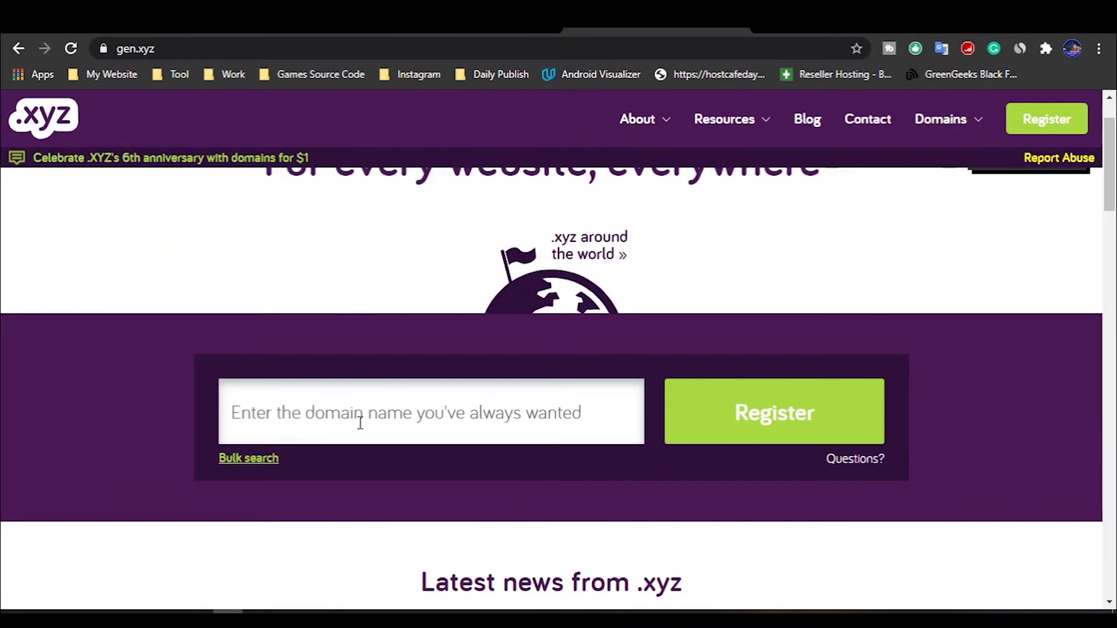
Enter the name shoutbio into the gen.xyz domain search field.
click(403, 419)
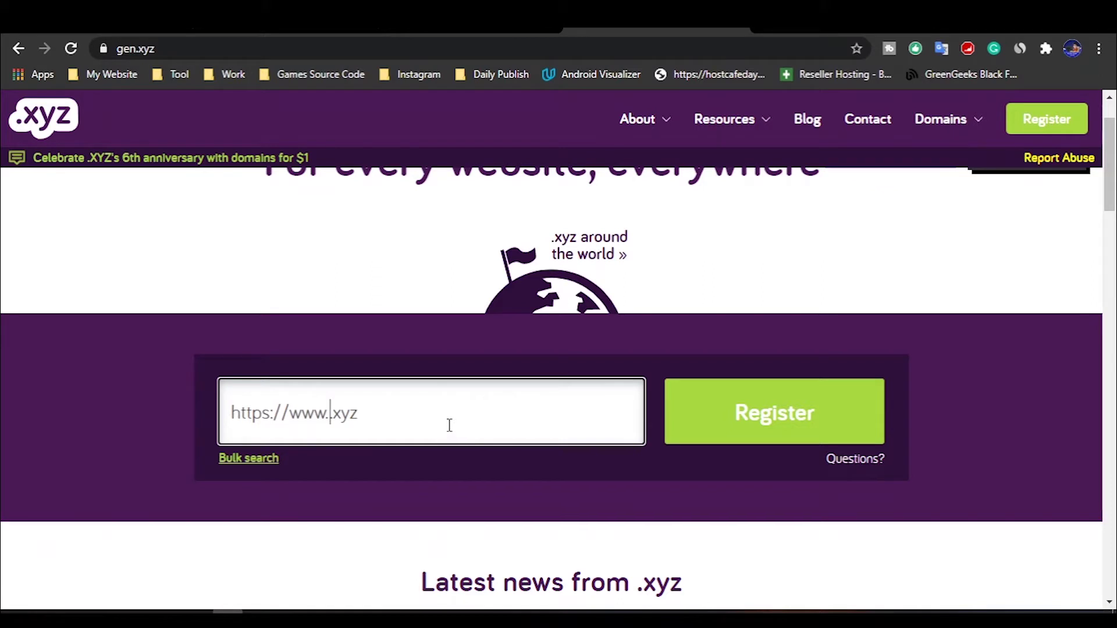
text(blog)
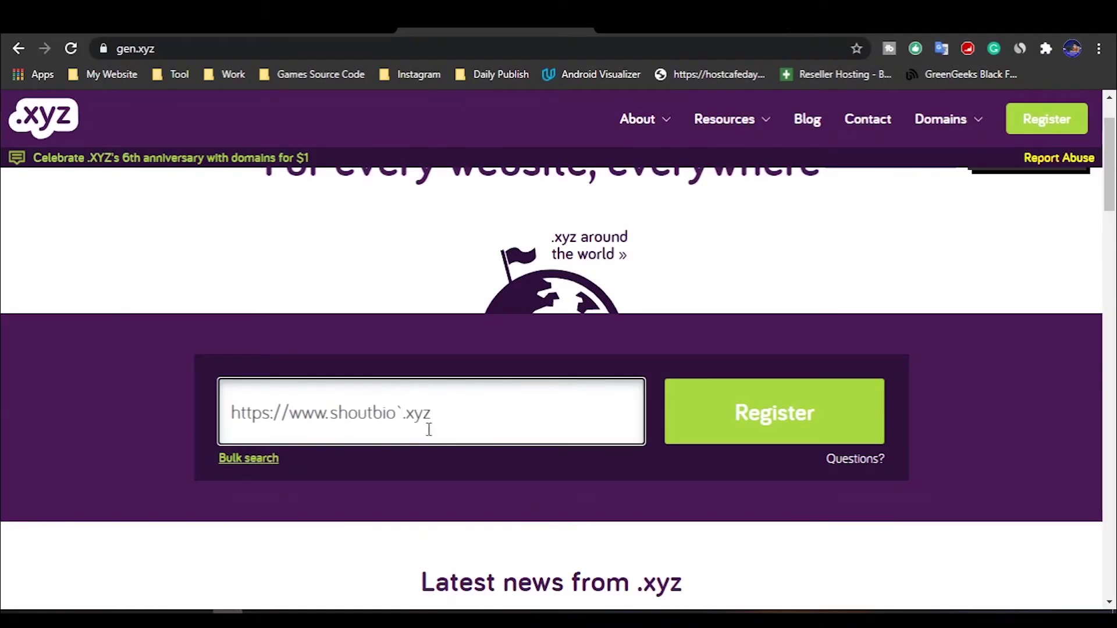
key(BackSpace)
scroll(643, 586, down, 2)
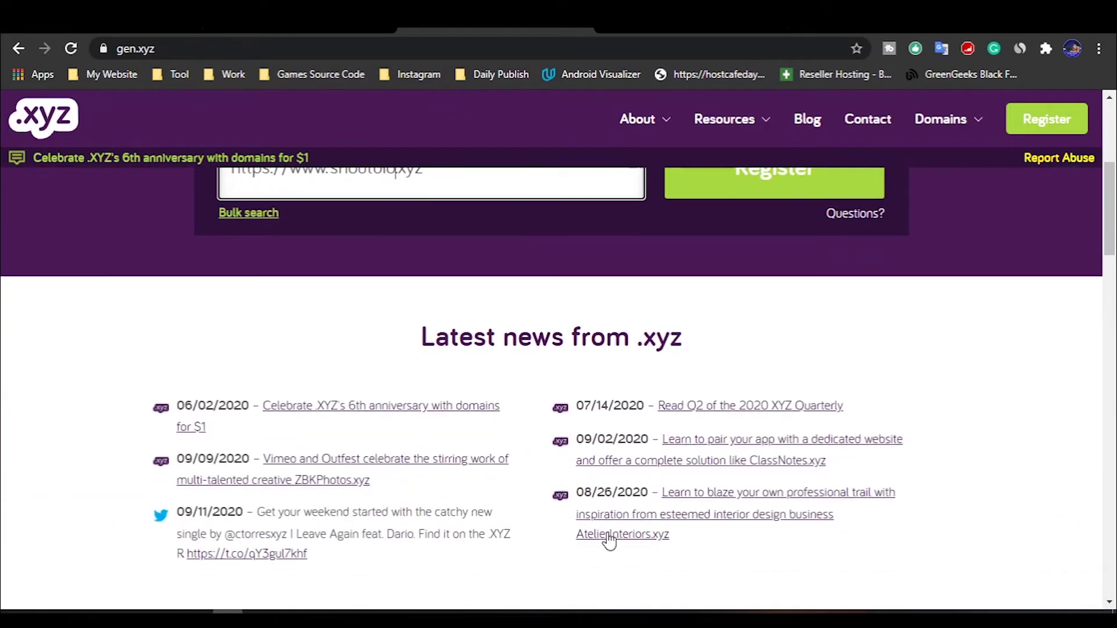
scroll(643, 535, up, 1)
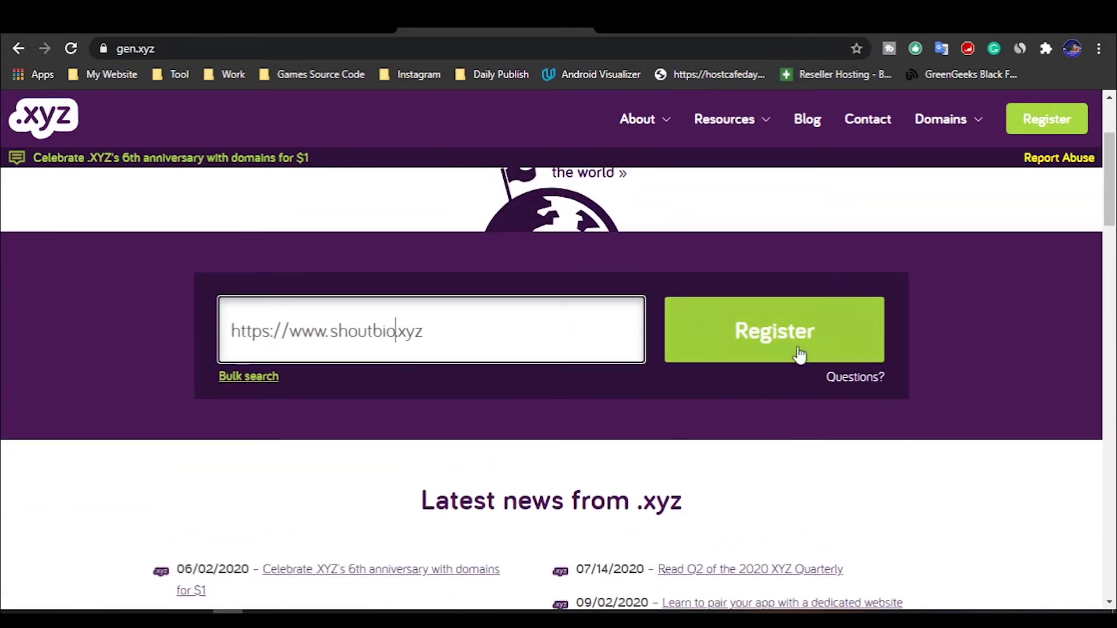
Check that shoutbio.xyz is available, add it to the cart, and go to checkout.
click(802, 344)
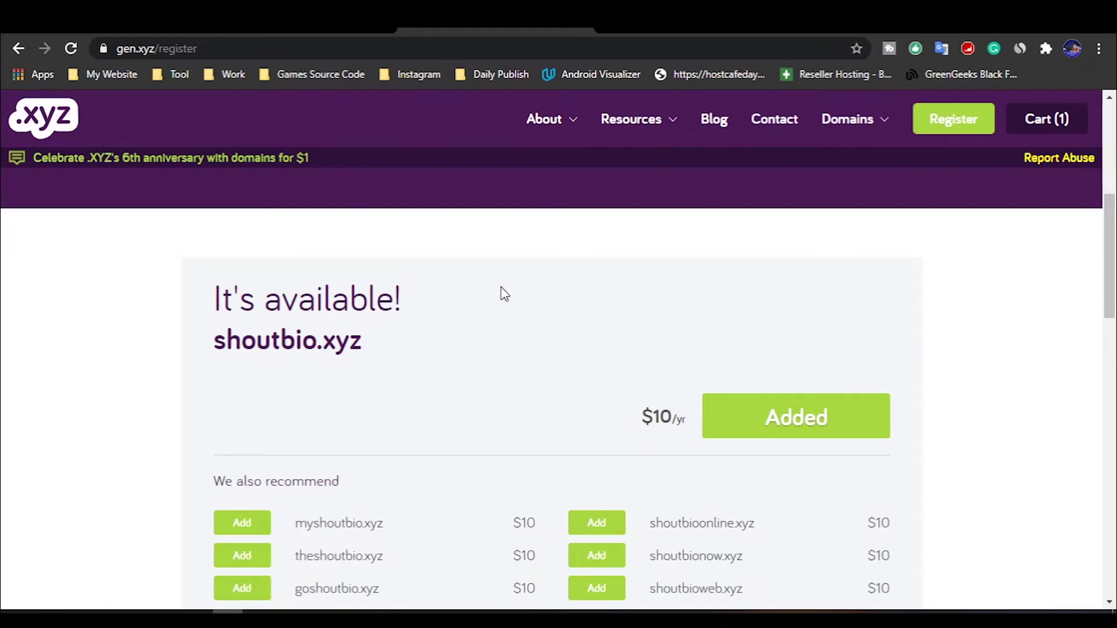
scroll(979, 336, down, 3)
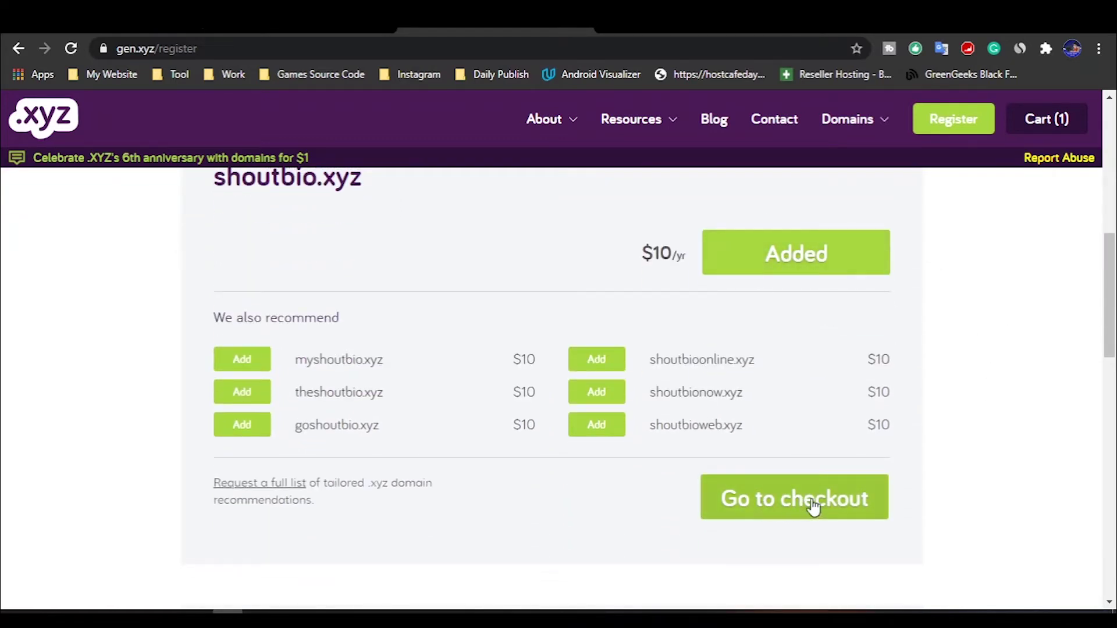
scroll(454, 414, up, 3)
scroll(598, 424, down, 3)
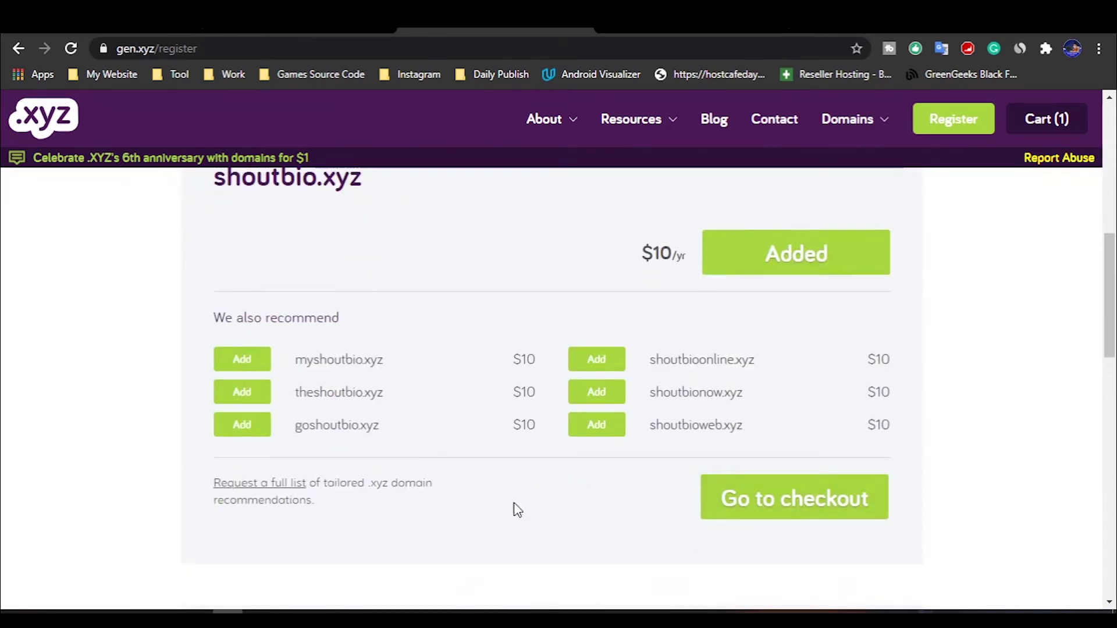
click(803, 508)
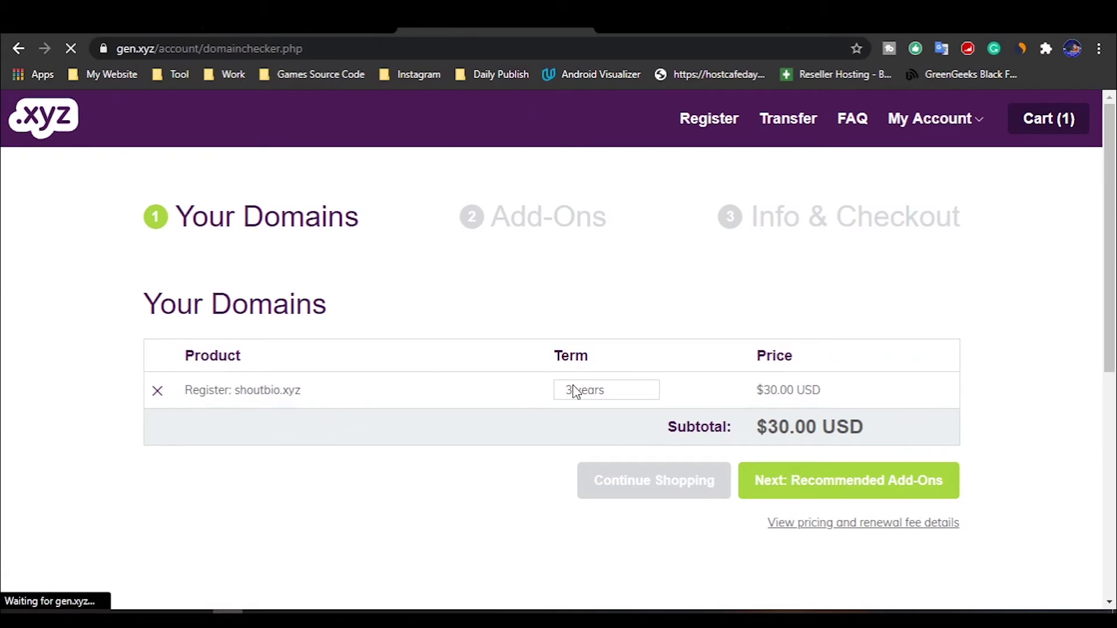
Change the shoutbio.xyz registration term to 1 year ($10.00 USD) and continue to add-ons.
click(616, 392)
click(612, 409)
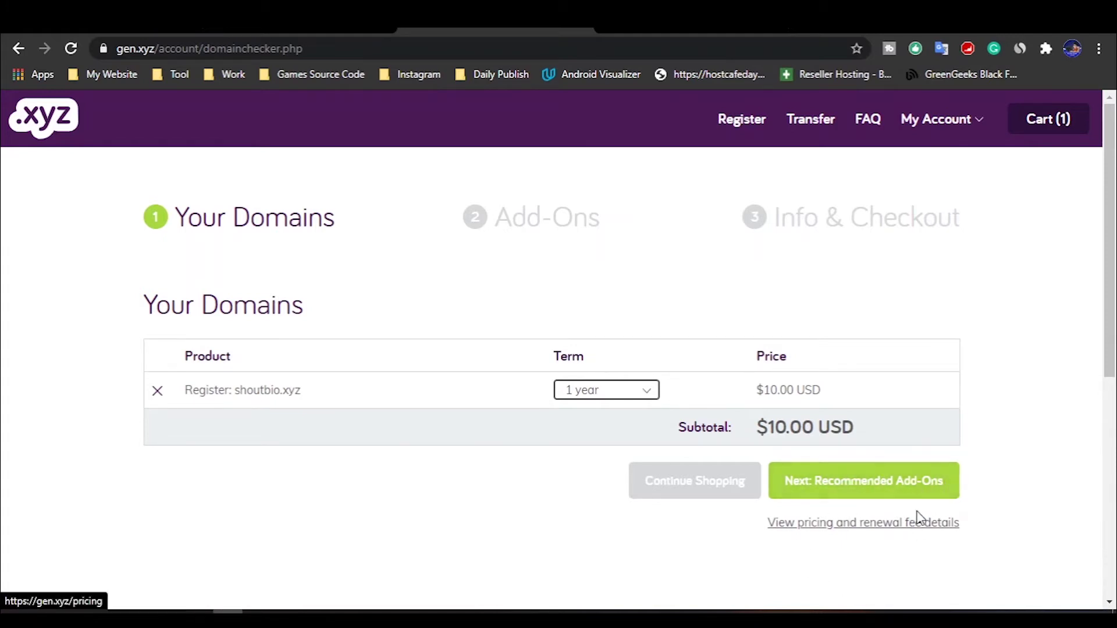
click(702, 496)
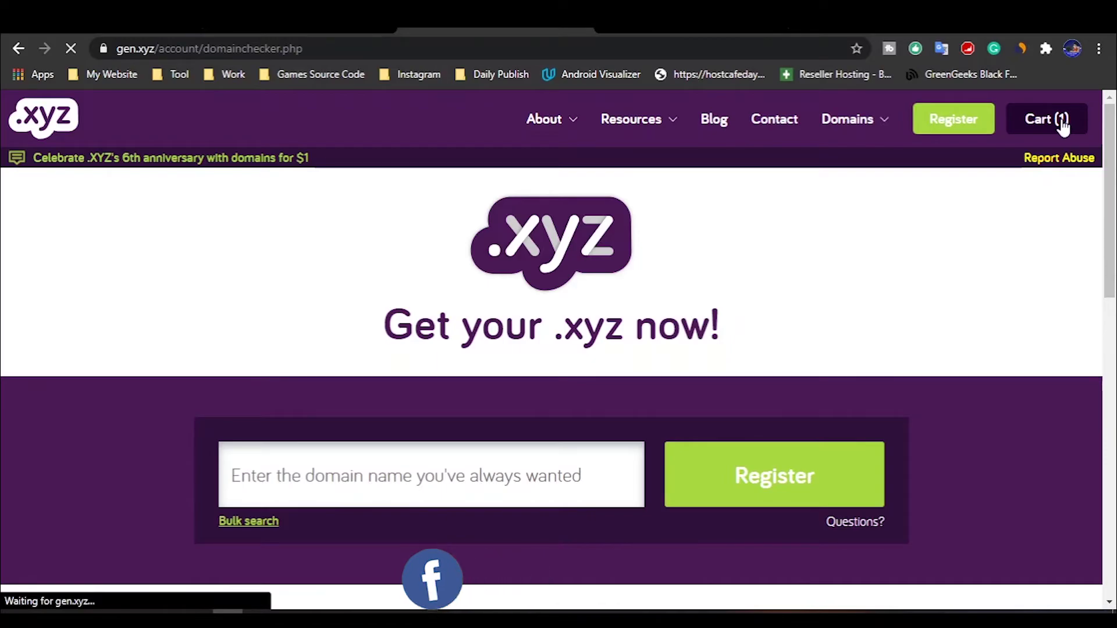
click(1062, 125)
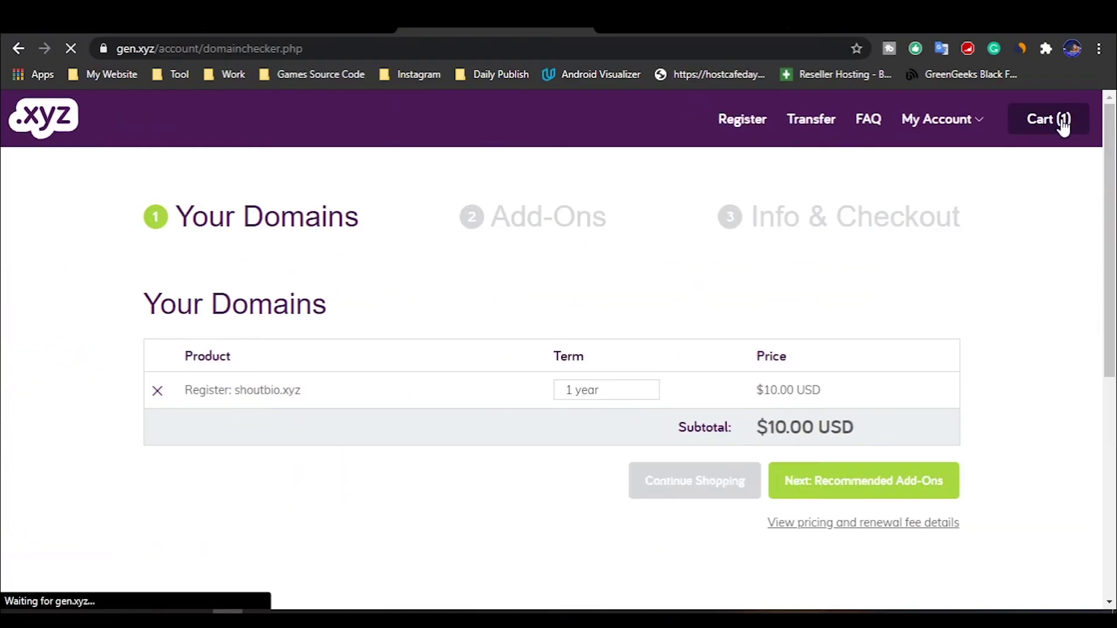
scroll(853, 389, down, 3)
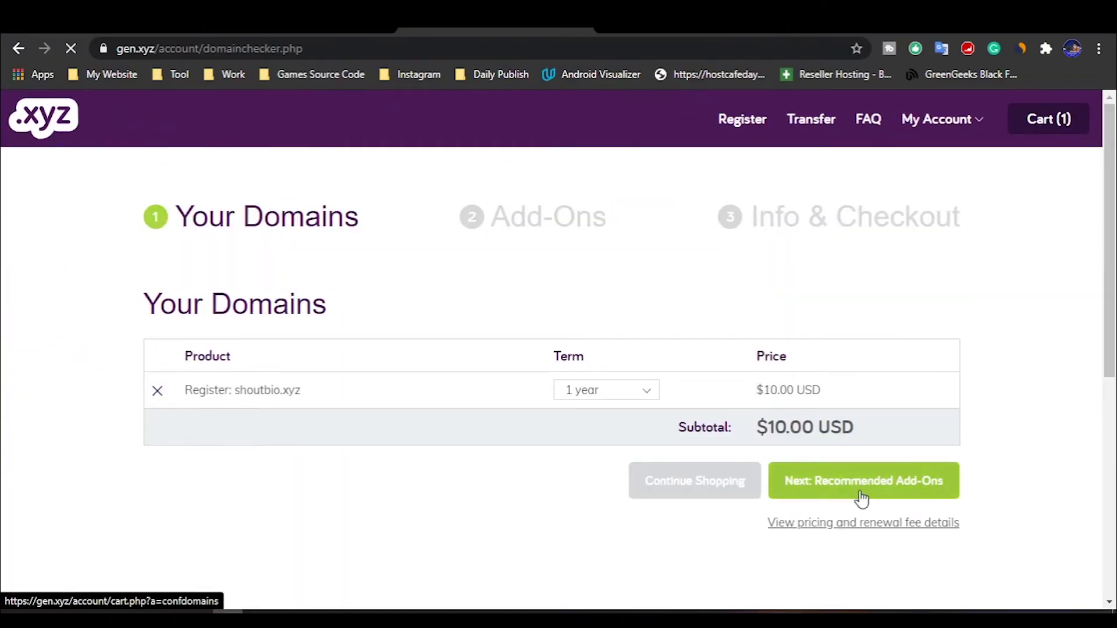
click(929, 492)
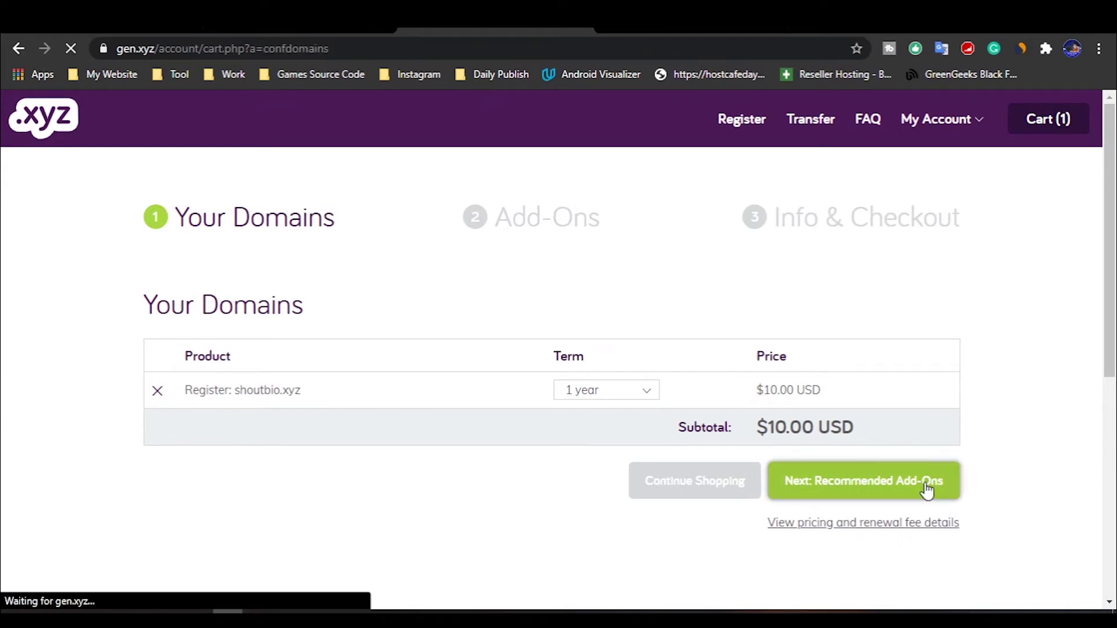
Decline WHOIS privacy and G Suite, keeping only the Free Weebly website builder plan.
scroll(611, 437, down, 4)
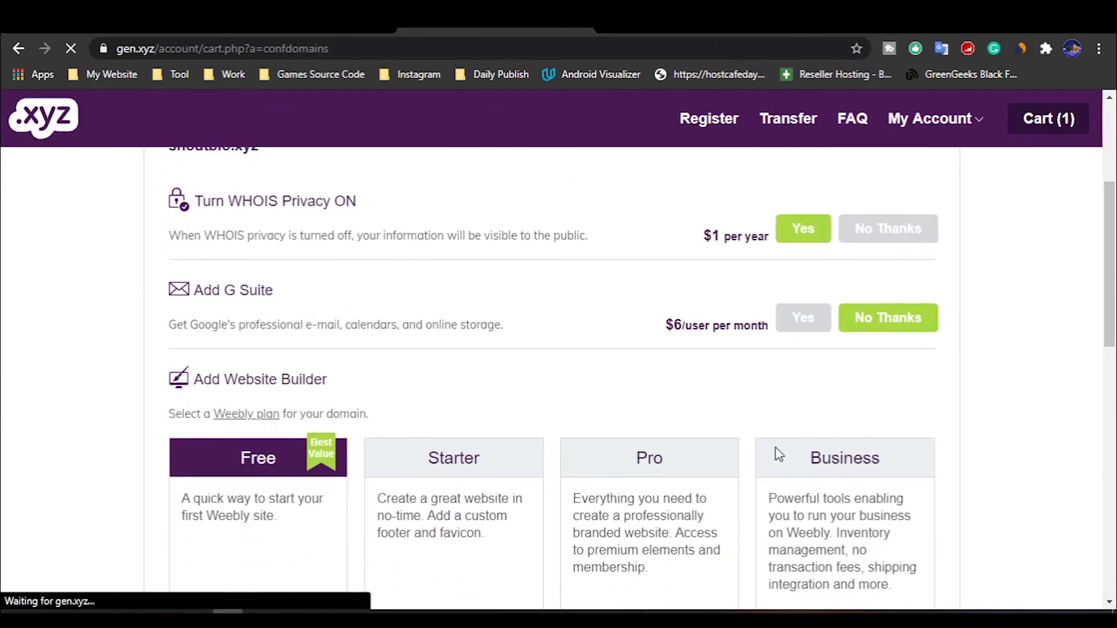
scroll(878, 449, up, 3)
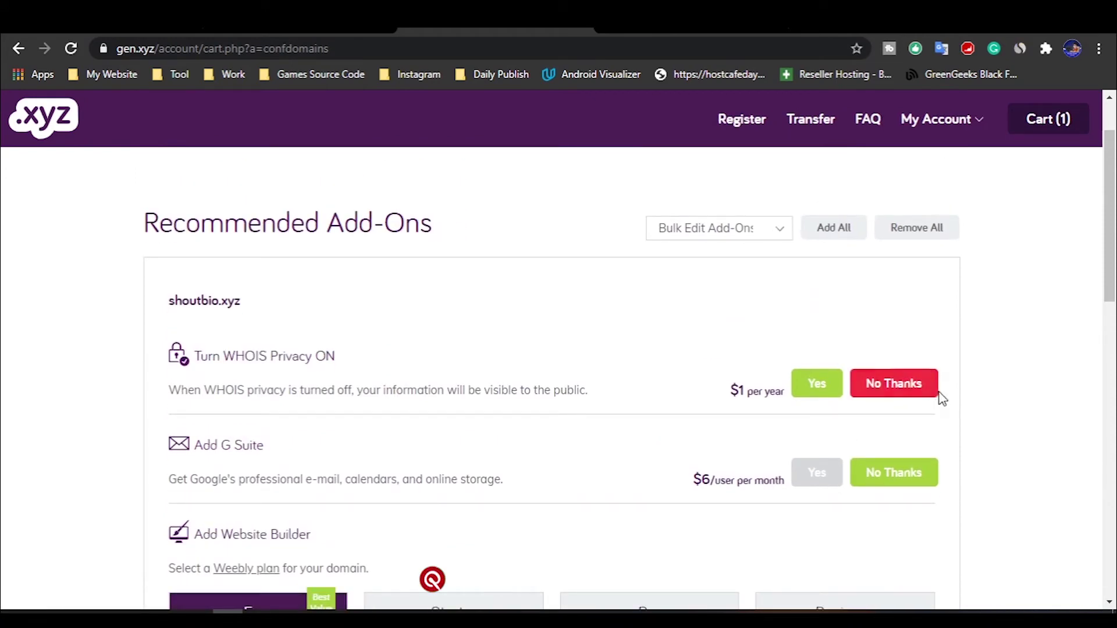
click(916, 395)
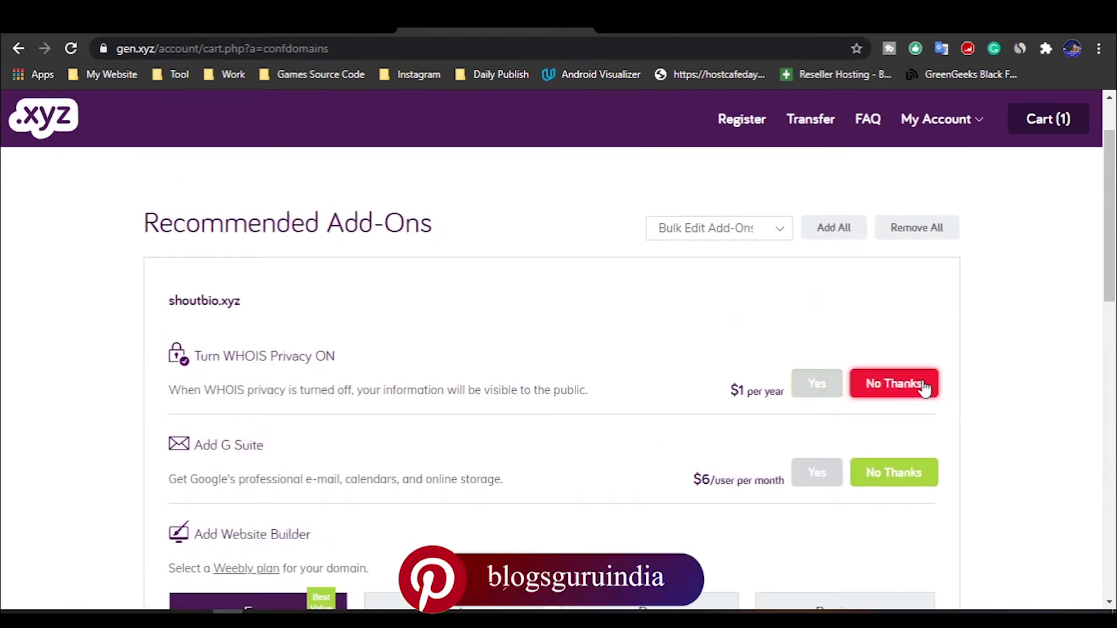
click(913, 480)
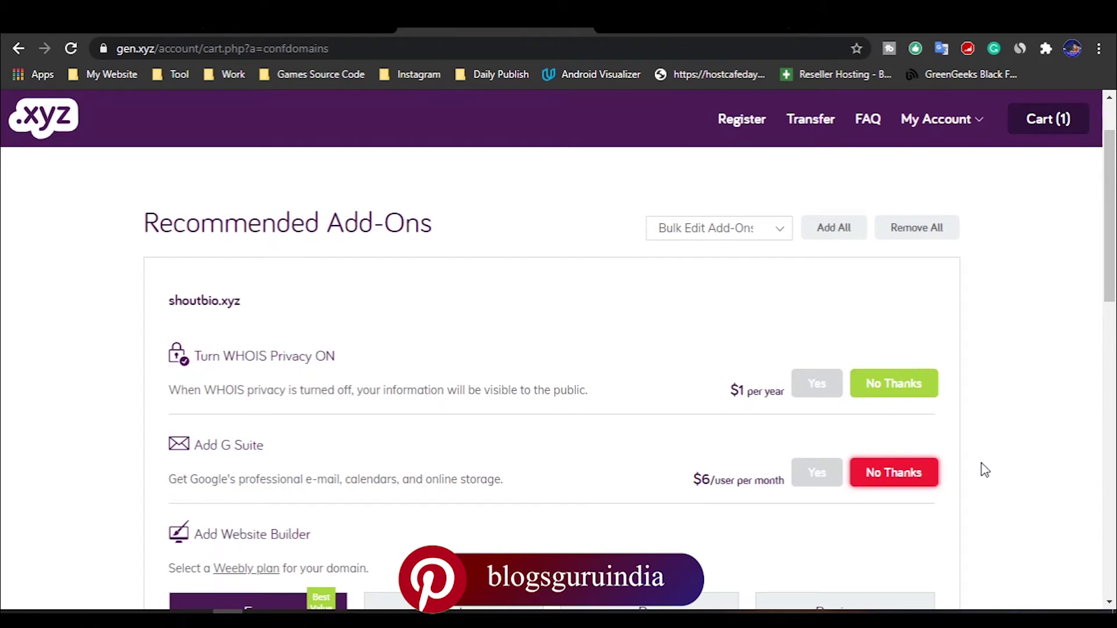
scroll(981, 469, down, 7)
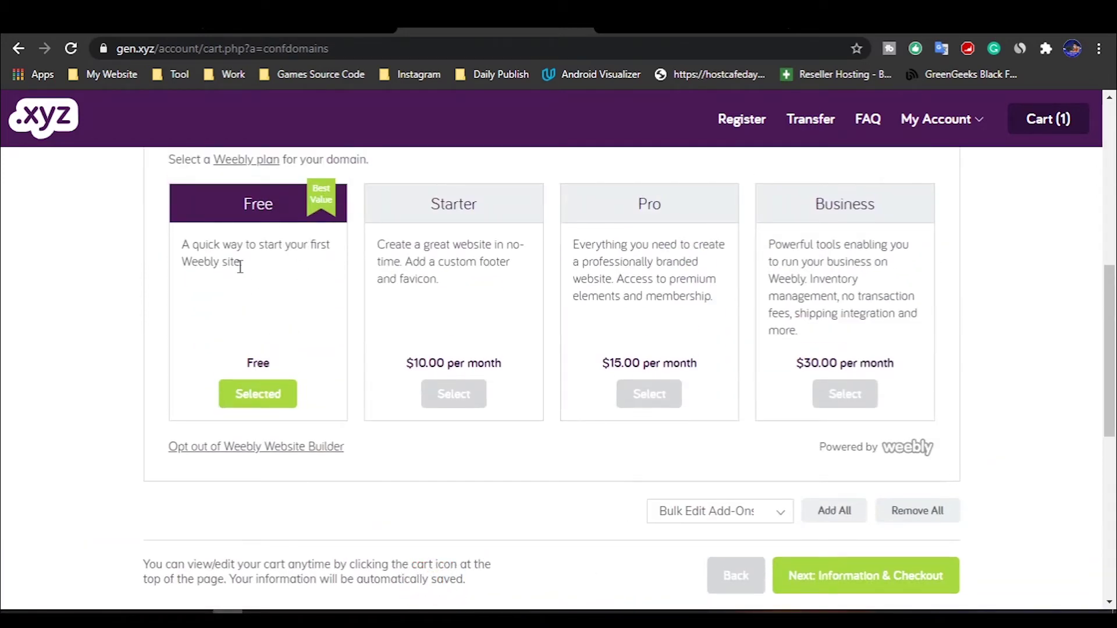
scroll(291, 349, up, 3)
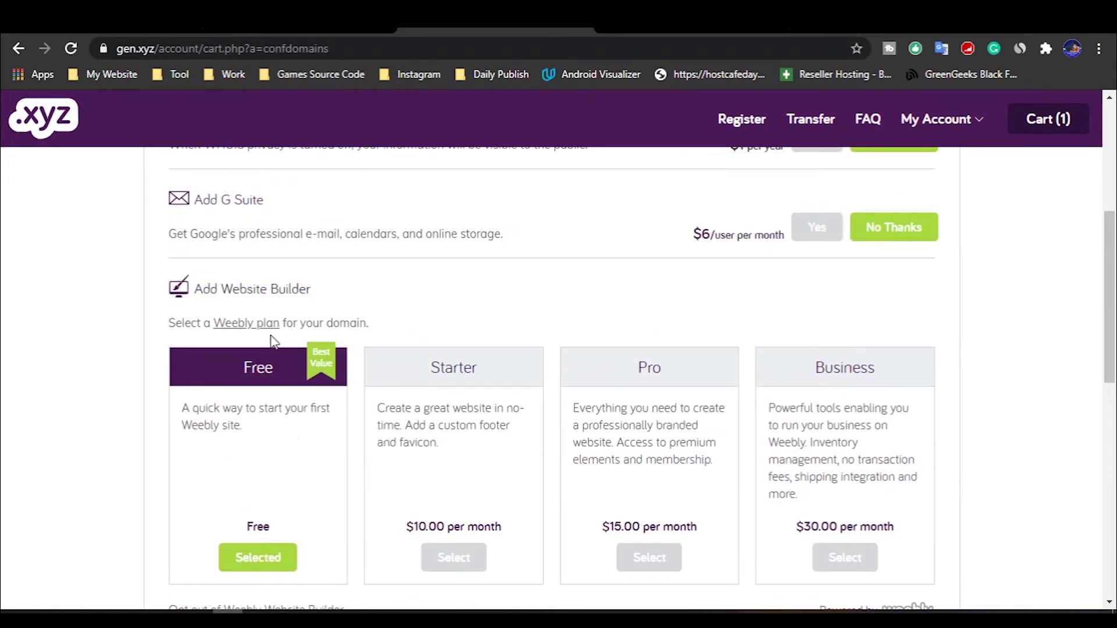
scroll(302, 449, down, 3)
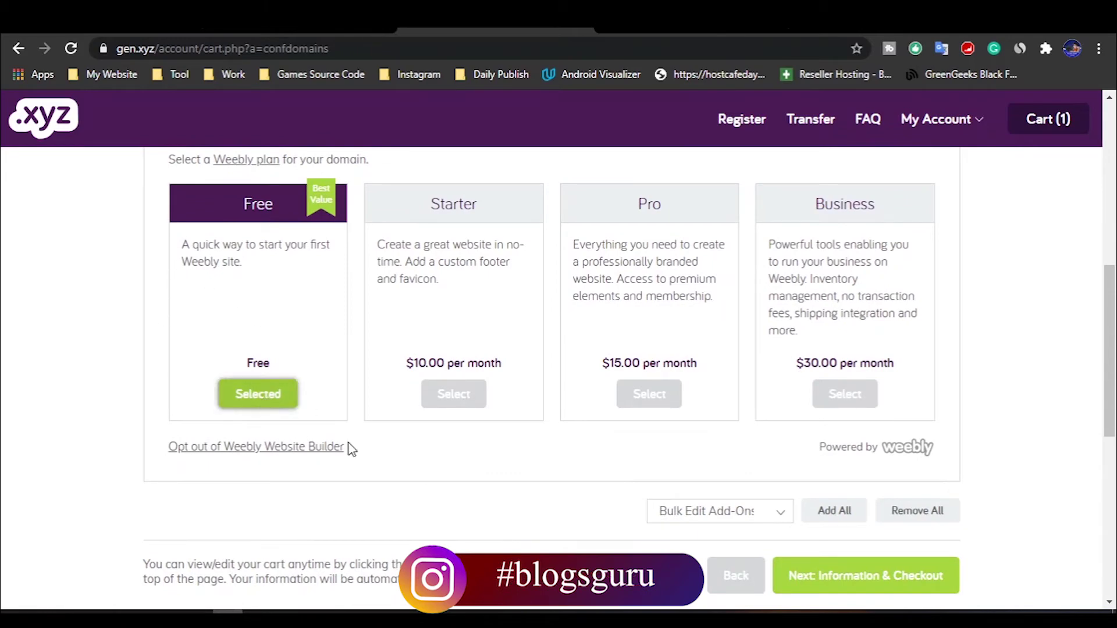
scroll(349, 449, up, 3)
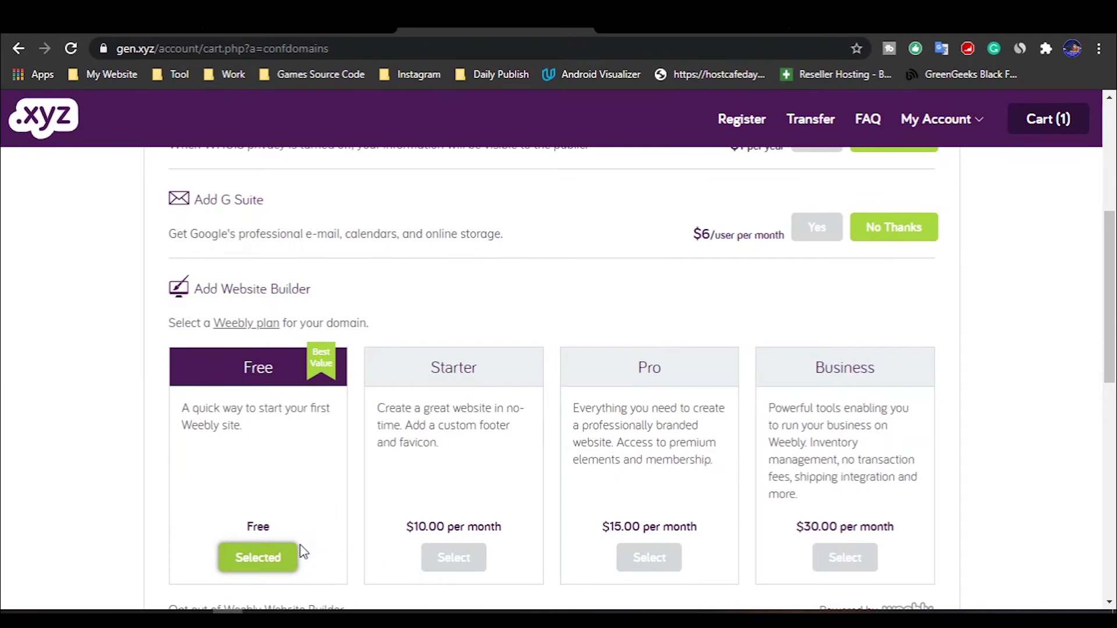
scroll(334, 525, down, 3)
scroll(898, 422, down, 4)
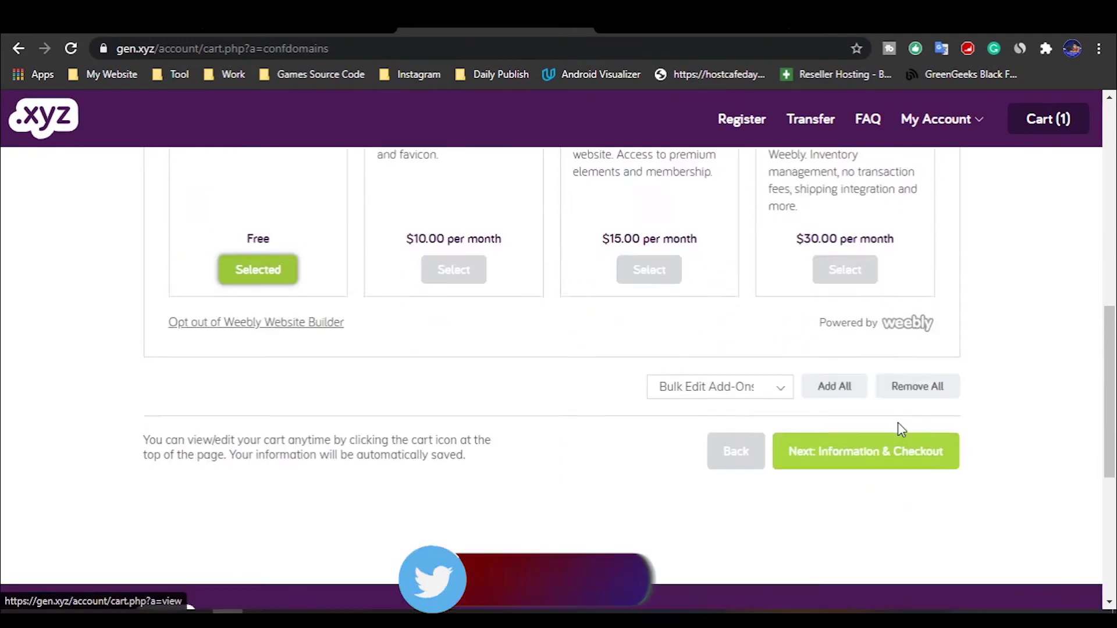
Proceed to Information & Checkout and apply the promo code XYZFREE.
click(929, 344)
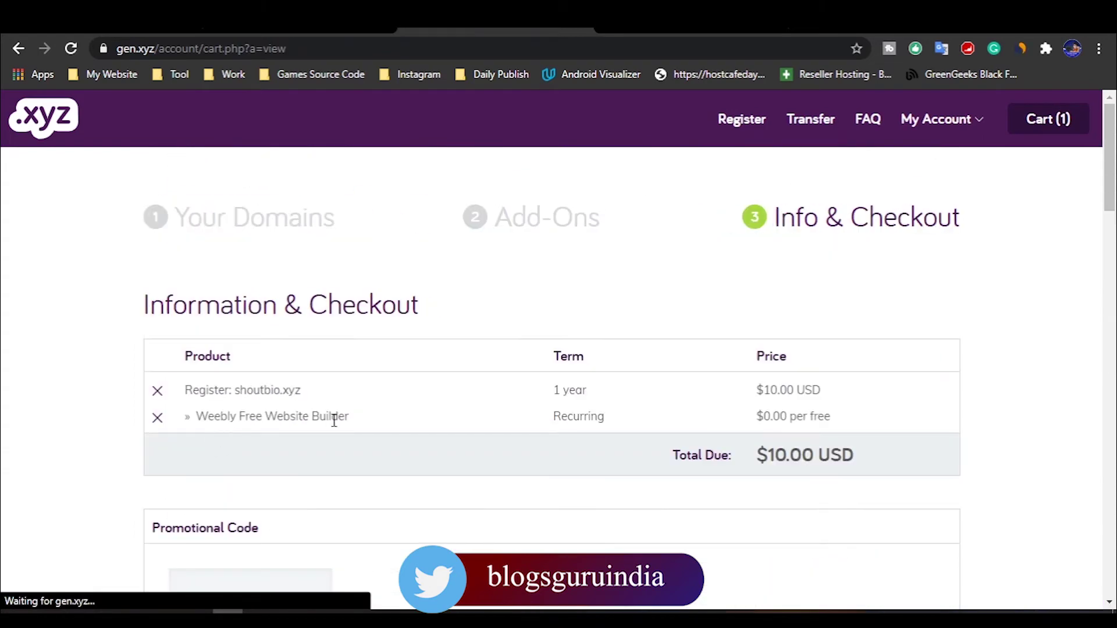
scroll(627, 460, down, 2)
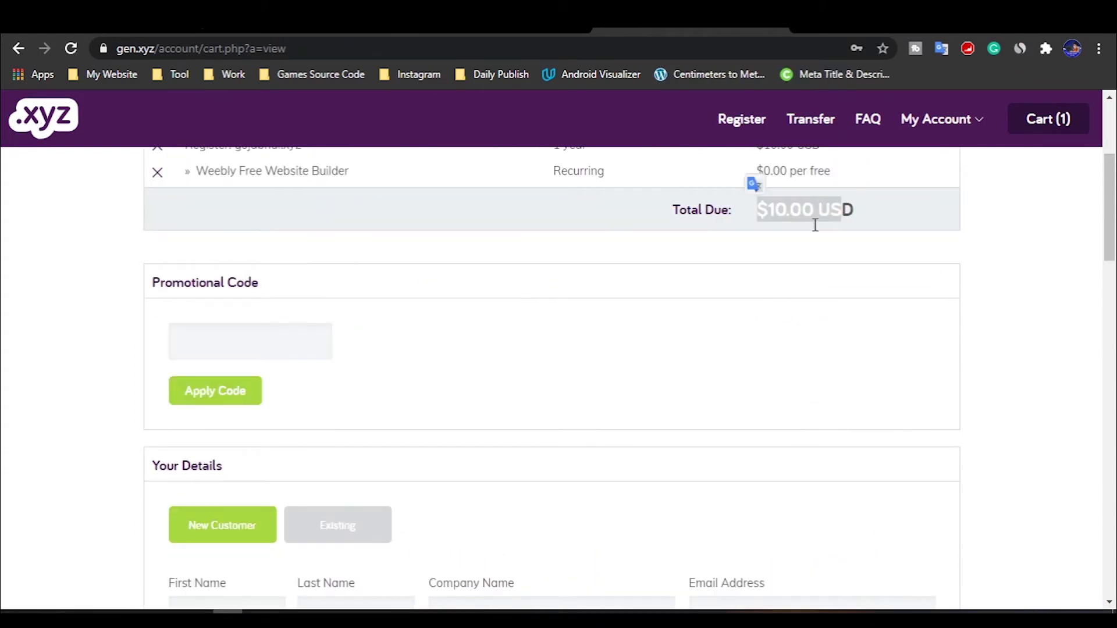
click(581, 262)
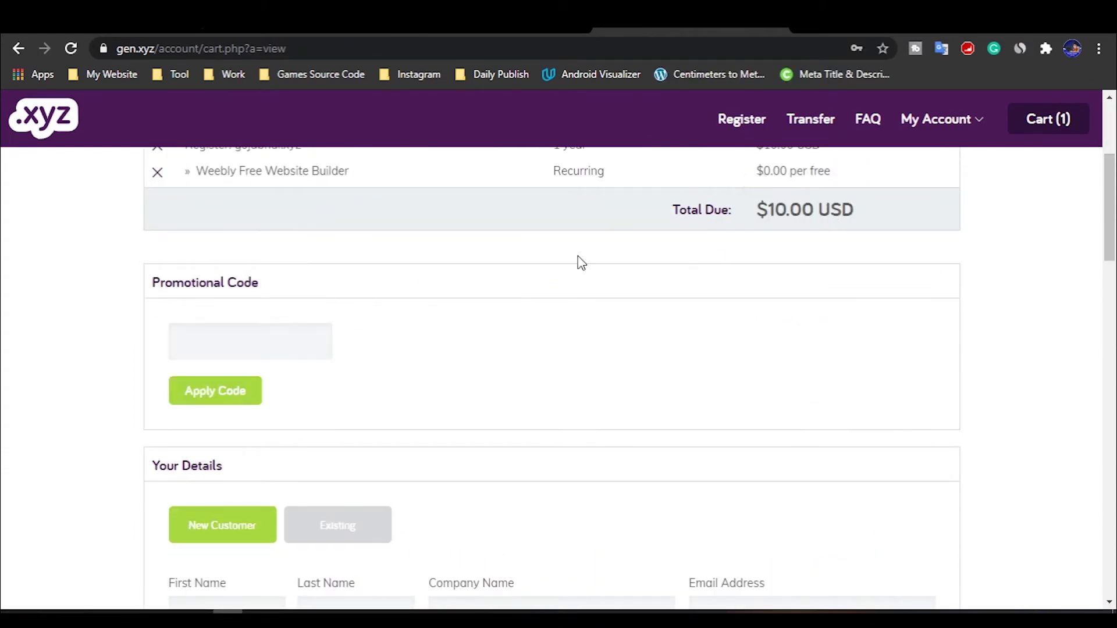
click(292, 342)
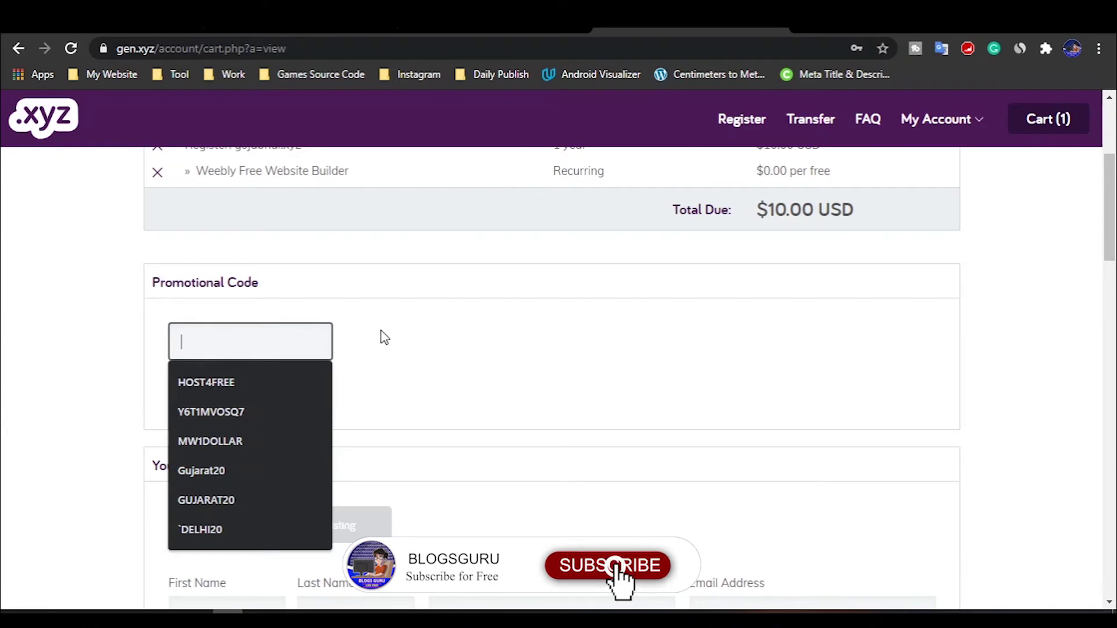
text(XYZFREE)
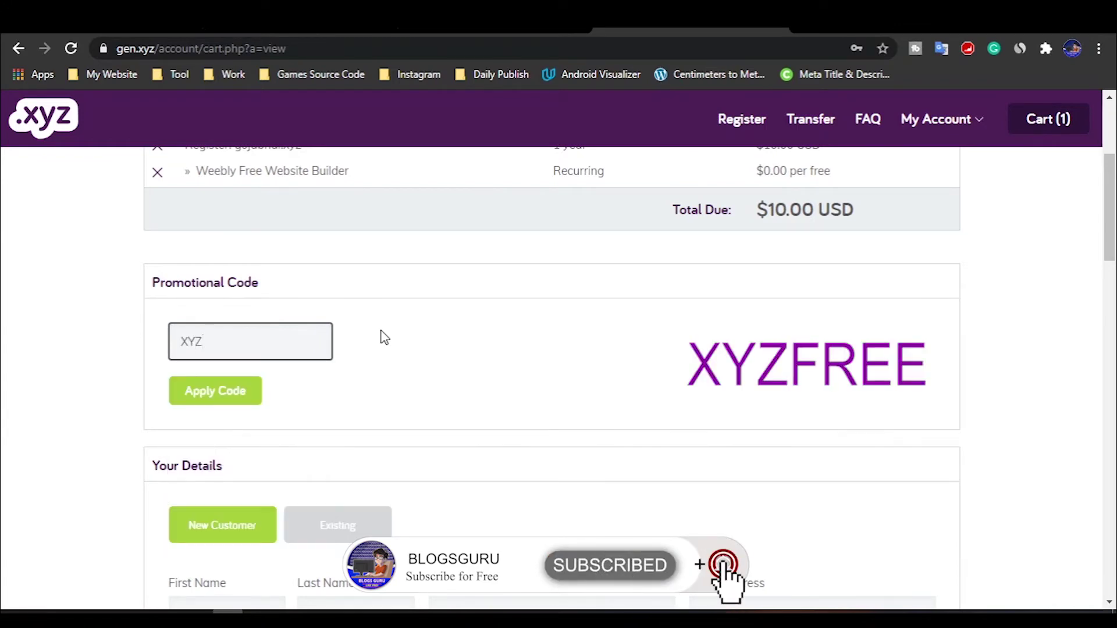
click(466, 267)
click(229, 401)
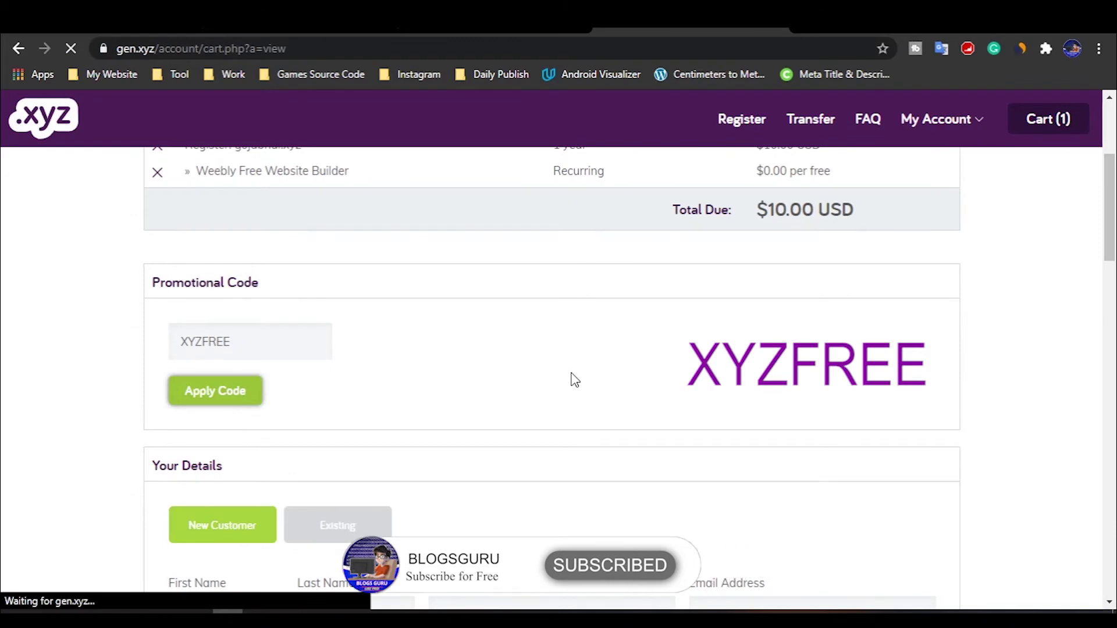
Verify the applied XYZFREE code and $0.00 USD total, and copy the Gujarat20 code from notes.
scroll(573, 473, down, 3)
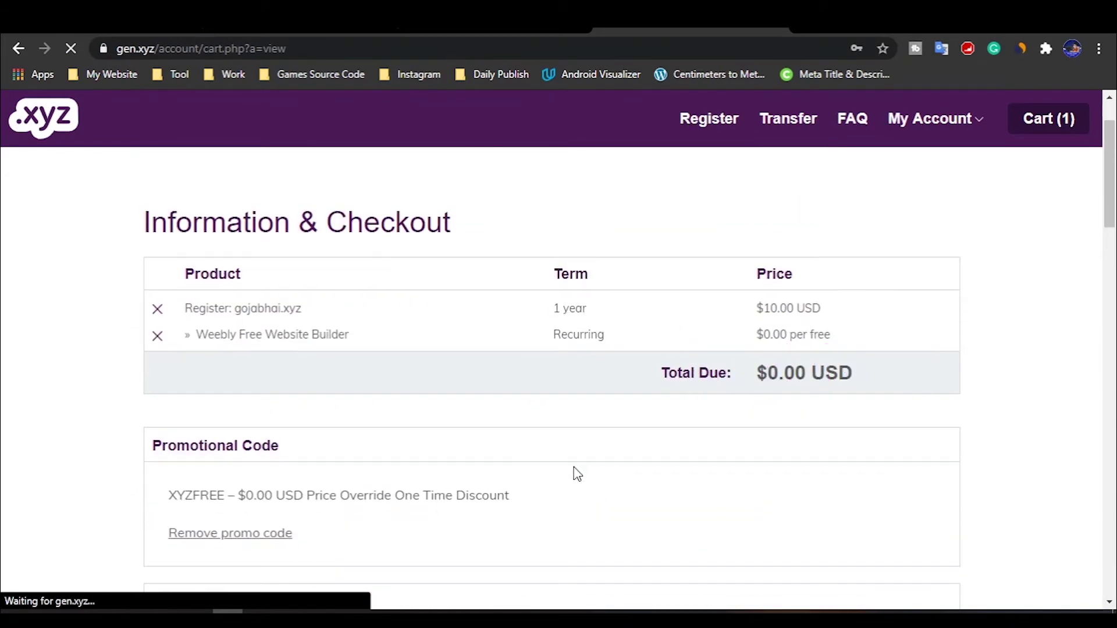
drag(234, 415, 167, 421)
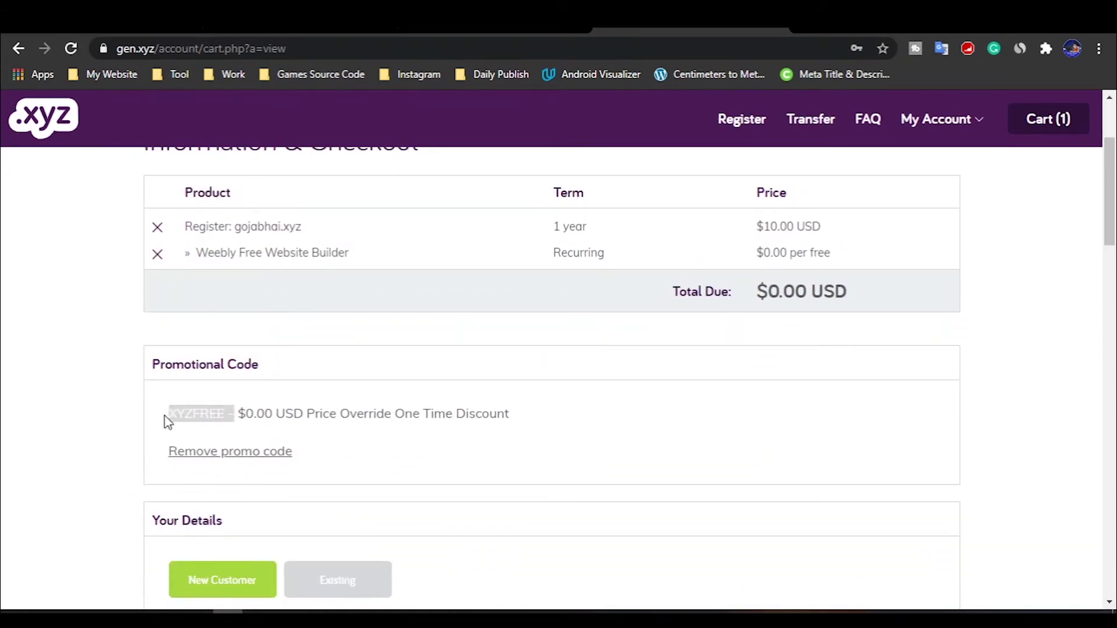
drag(848, 295, 747, 302)
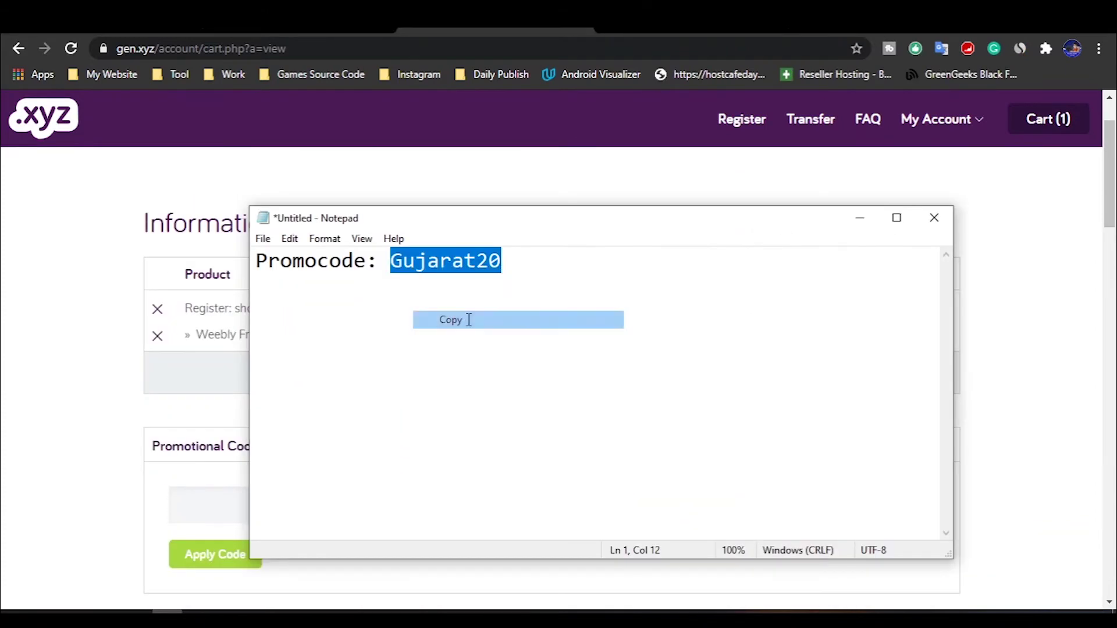
click(449, 316)
click(860, 224)
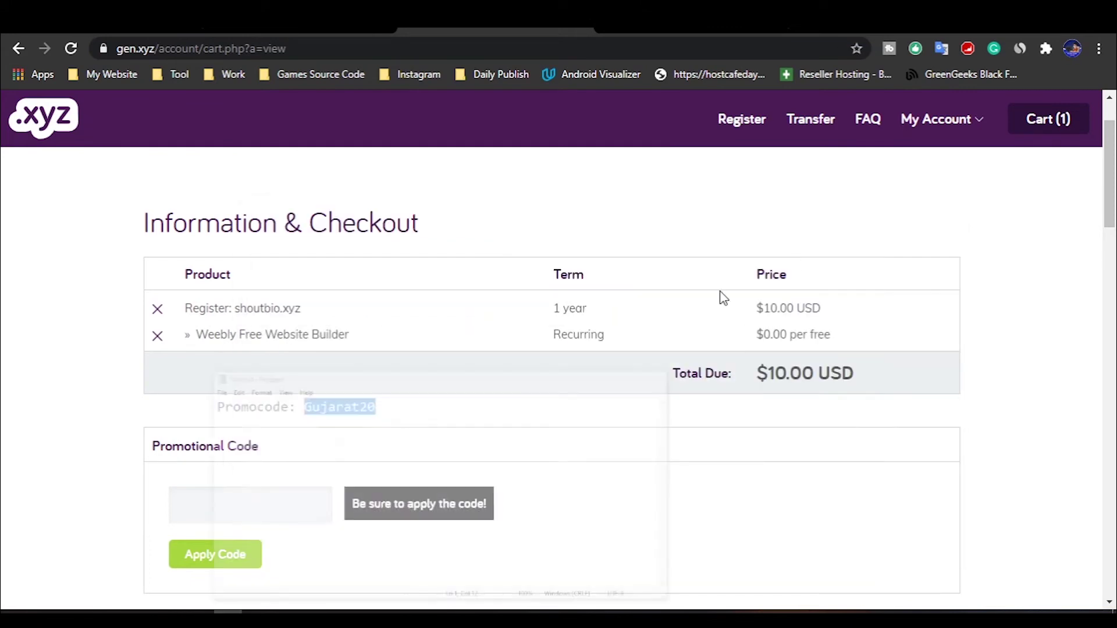
click(254, 511)
Autofill the customer's name, address and phone number from saved browser details.
scroll(610, 375, down, 8)
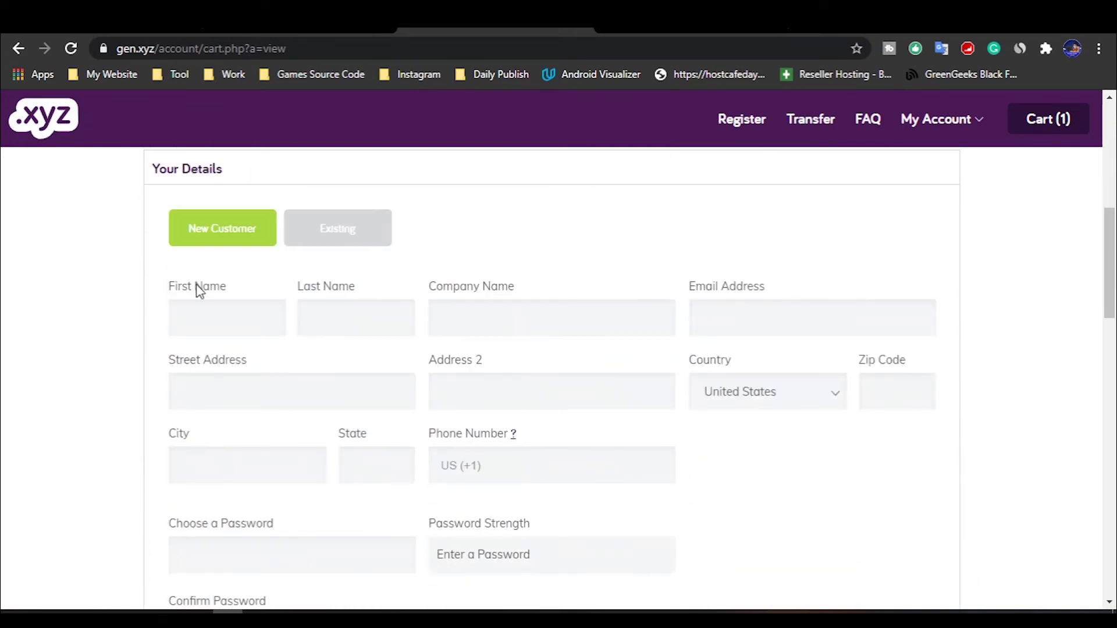
click(228, 309)
click(212, 361)
scroll(729, 384, down, 3)
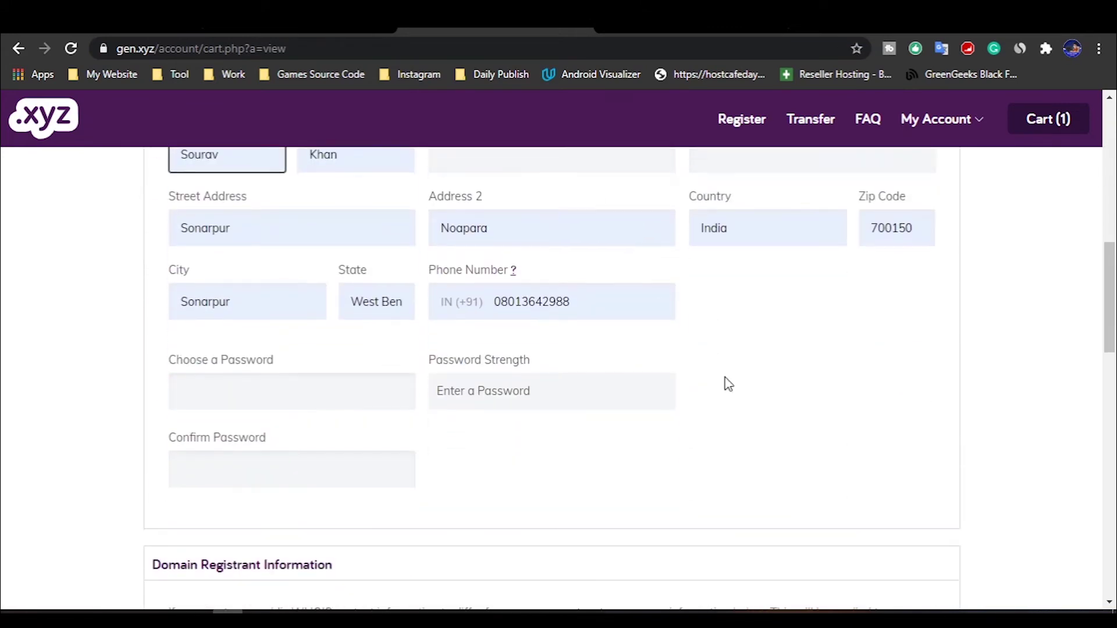
scroll(814, 507, down, 5)
scroll(814, 506, up, 12)
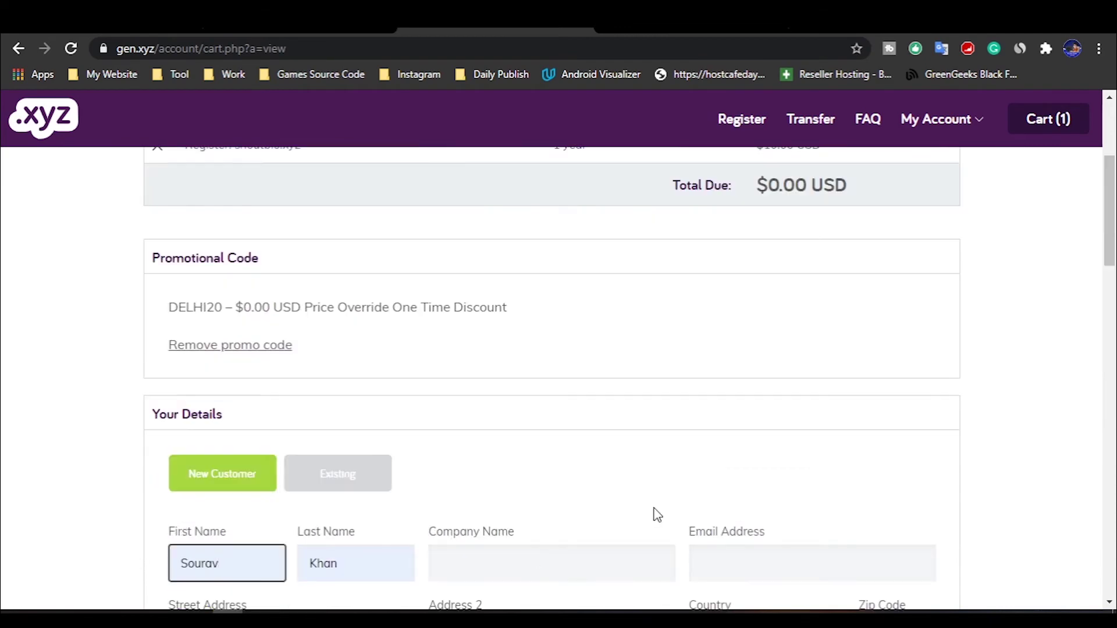
scroll(656, 514, down, 2)
Fill in the customer's e-mail address from a saved entry and review the payment section.
click(728, 483)
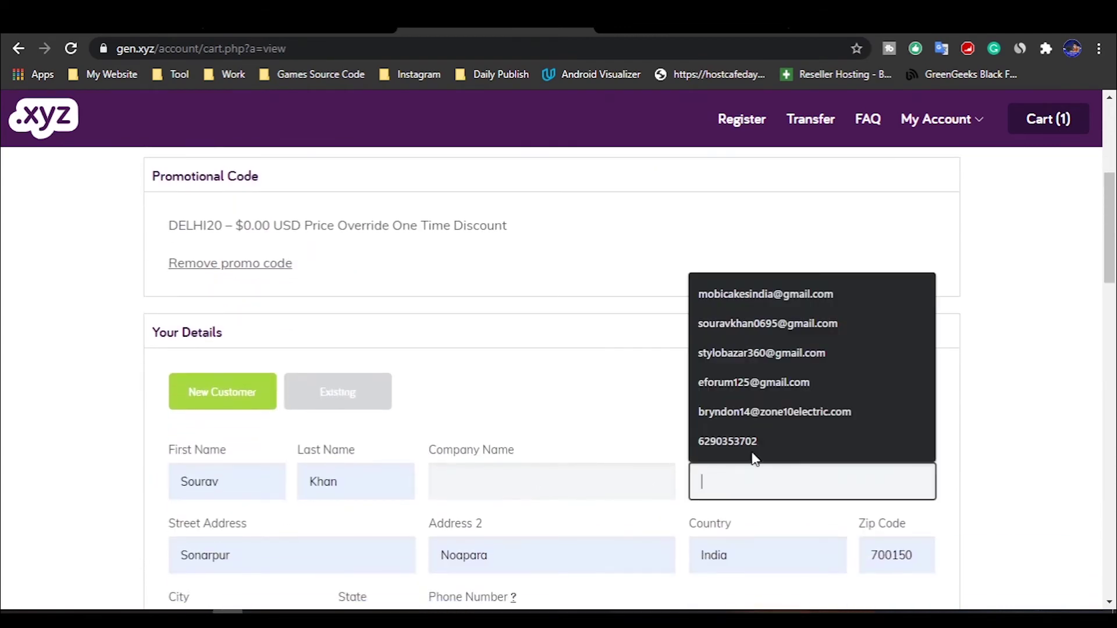
click(774, 303)
scroll(686, 414, down, 10)
scroll(685, 413, up, 5)
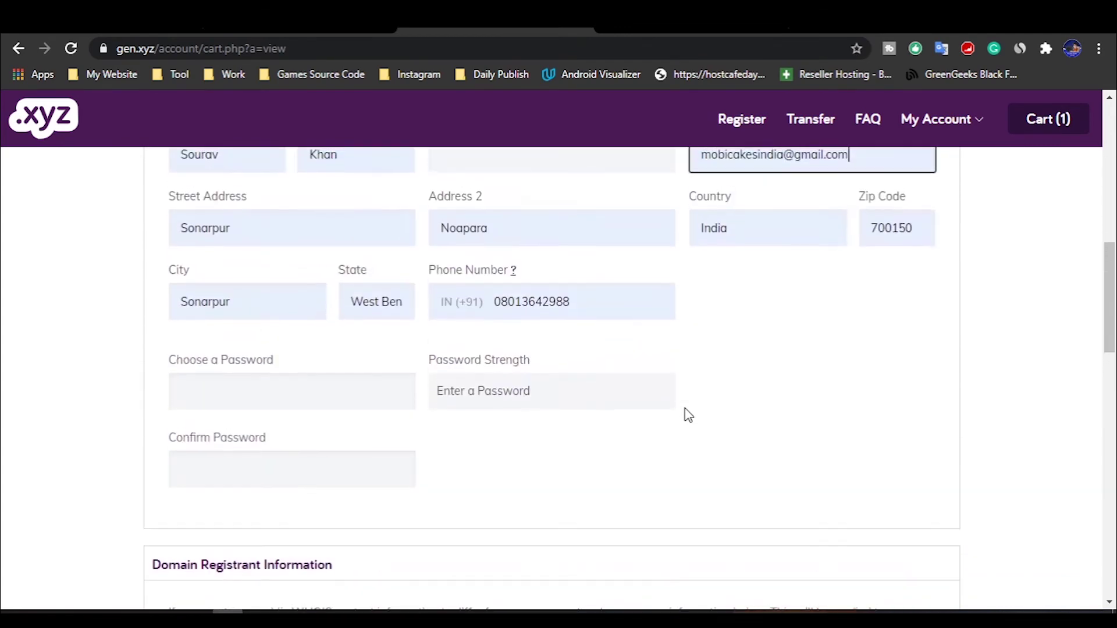
scroll(687, 413, up, 4)
scroll(918, 318, down, 8)
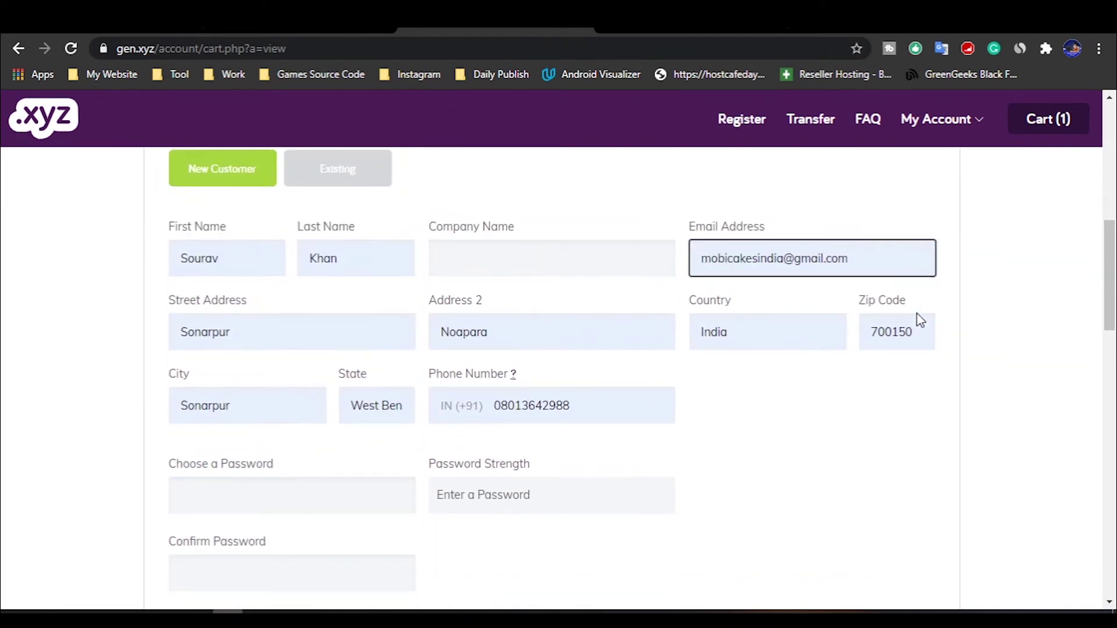
drag(247, 385, 157, 384)
scroll(521, 409, up, 3)
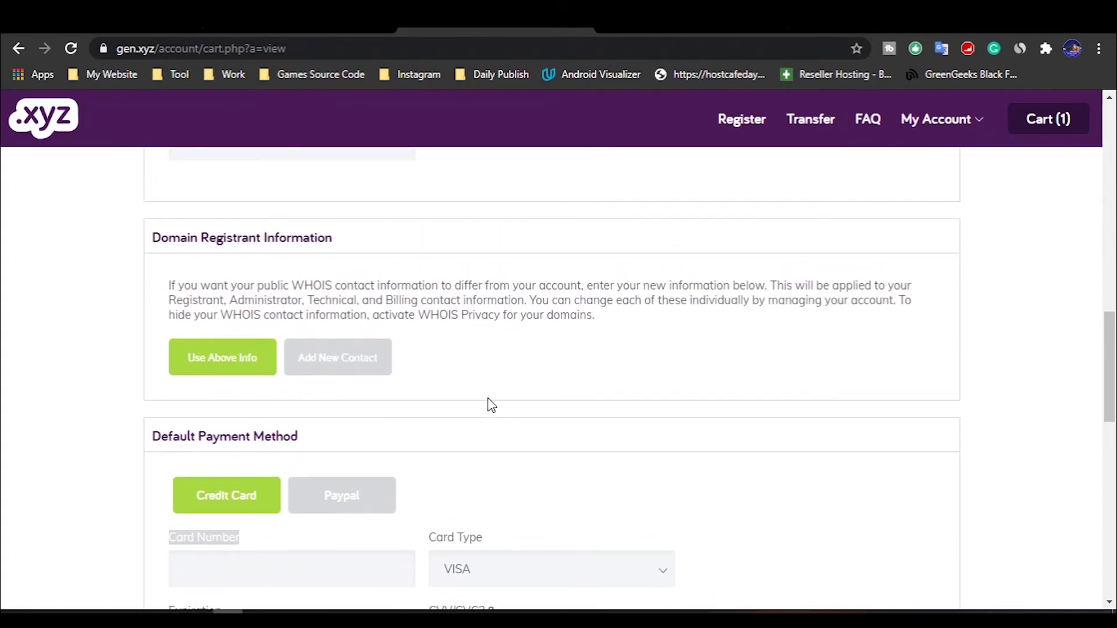
Keep credit card as payment method and fill in the saved Mastercard number and expiry.
scroll(492, 406, down, 2)
scroll(568, 447, down, 3)
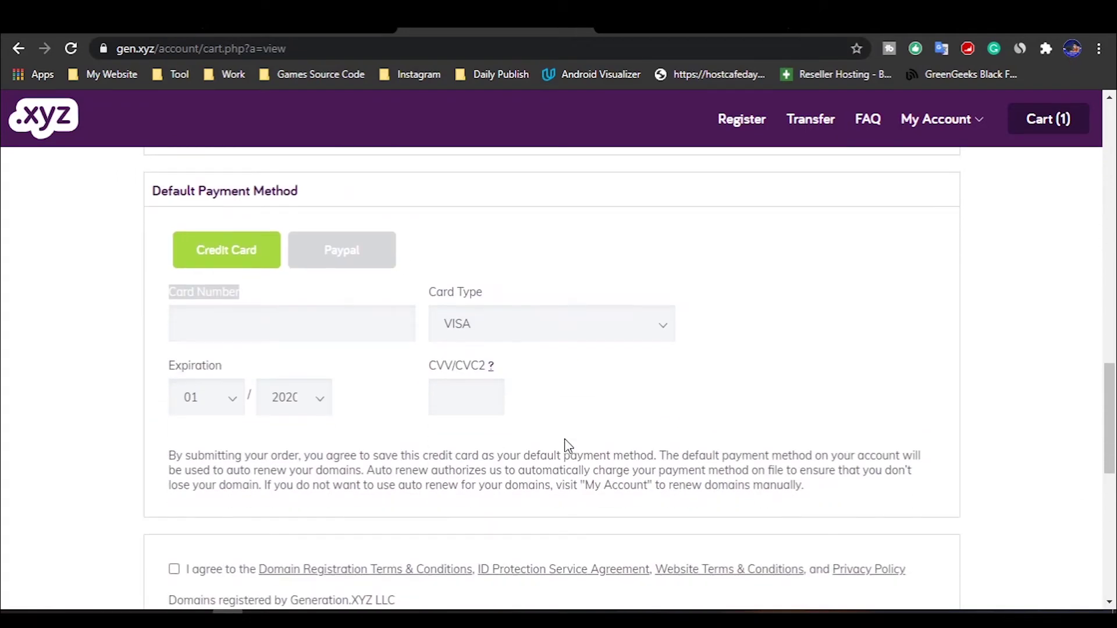
scroll(512, 456, up, 1)
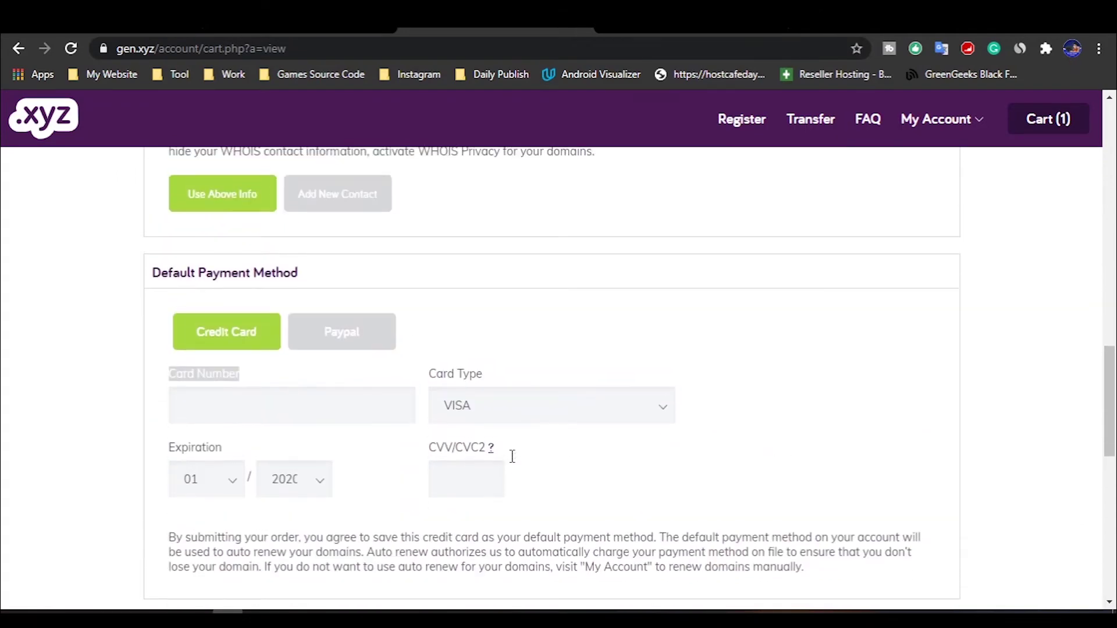
click(245, 340)
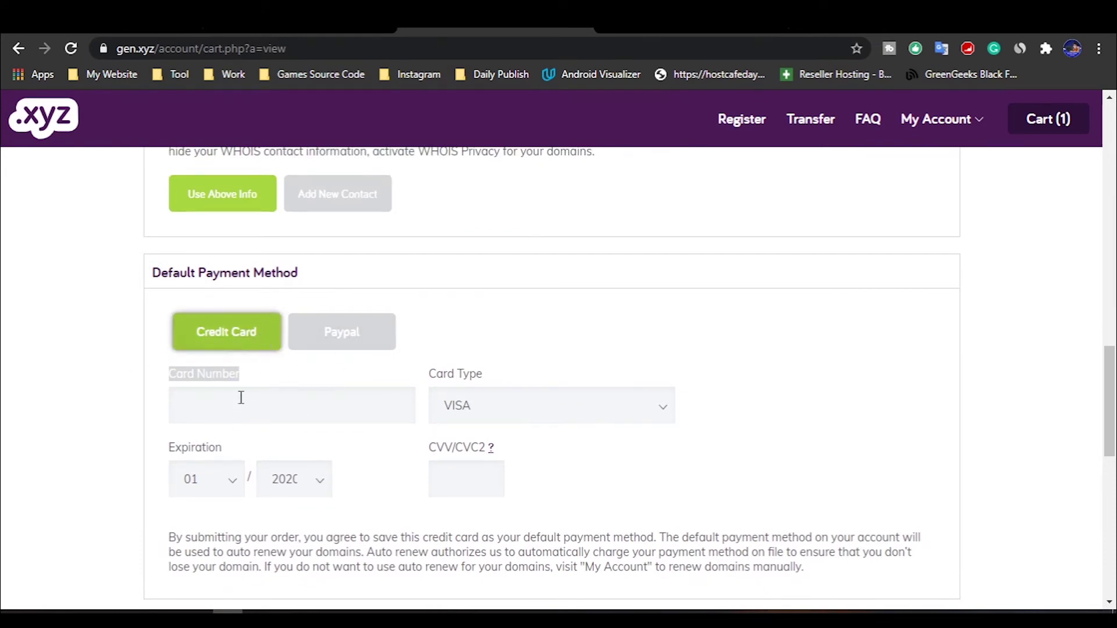
click(340, 418)
click(232, 450)
Enter the card security code and accept the registration terms and policies.
scroll(606, 452, down, 4)
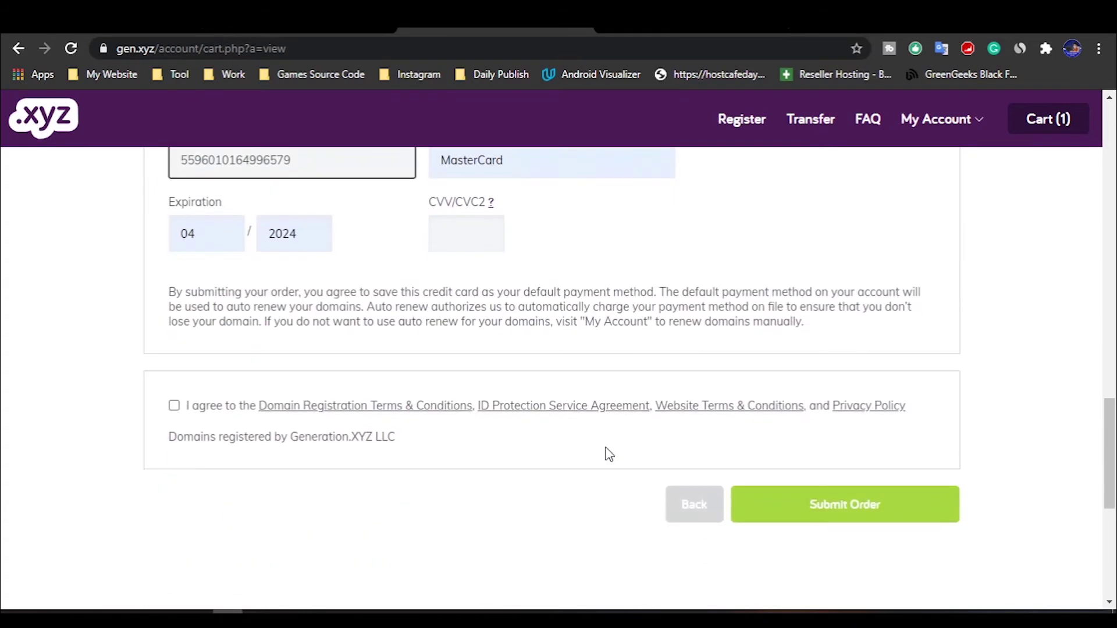
scroll(606, 452, up, 1)
scroll(606, 452, down, 1)
click(503, 232)
scroll(667, 265, down, 2)
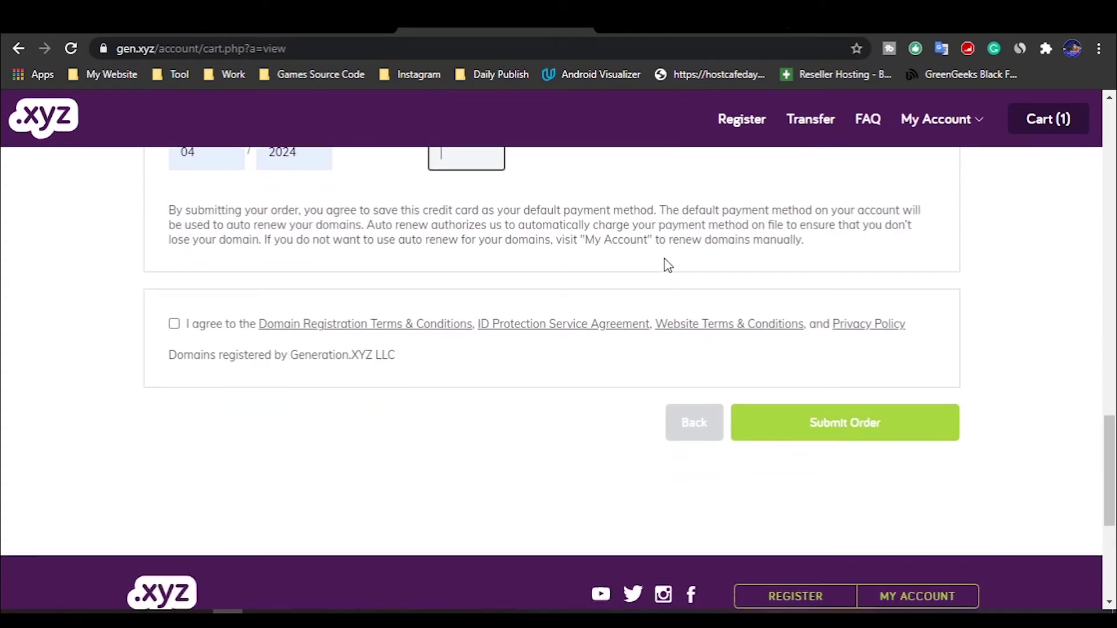
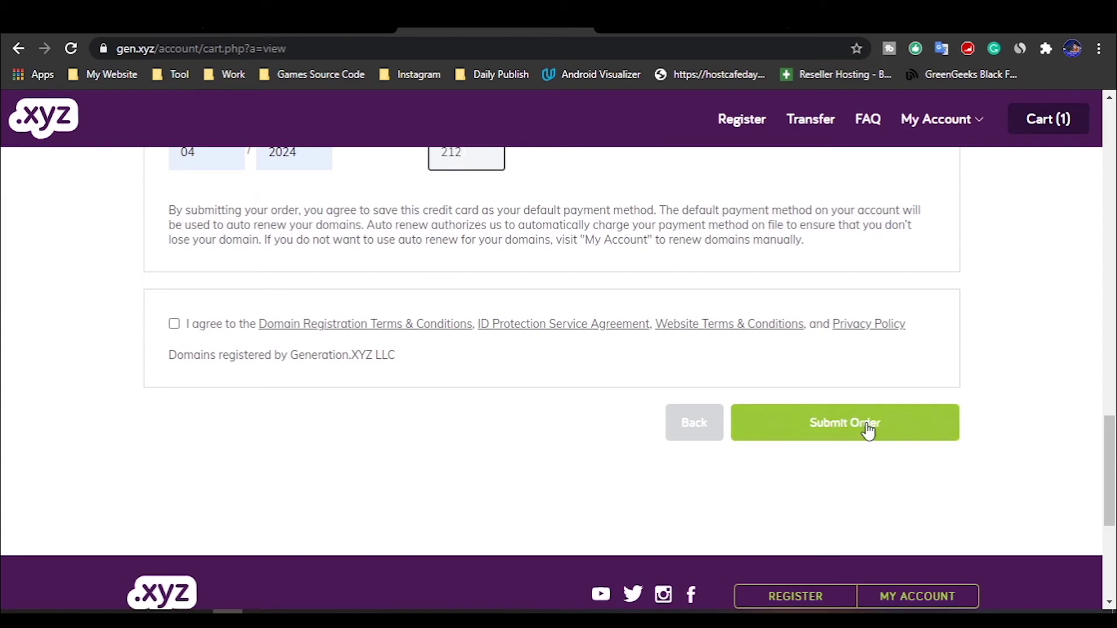
click(165, 328)
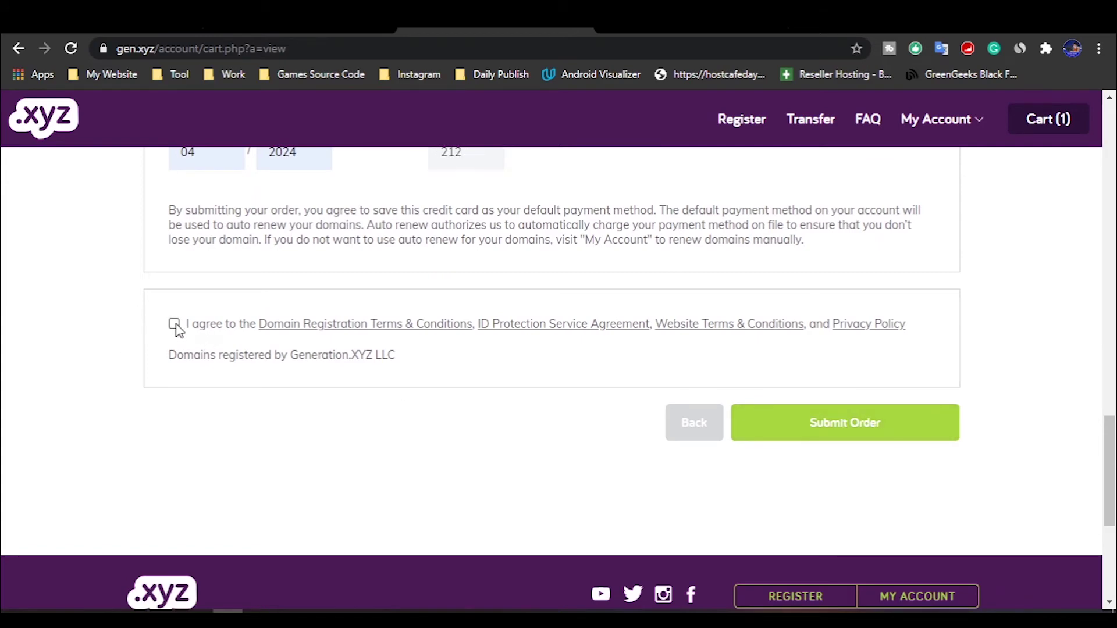
Set the account password using the browser's suggested strong password in both fields.
click(815, 436)
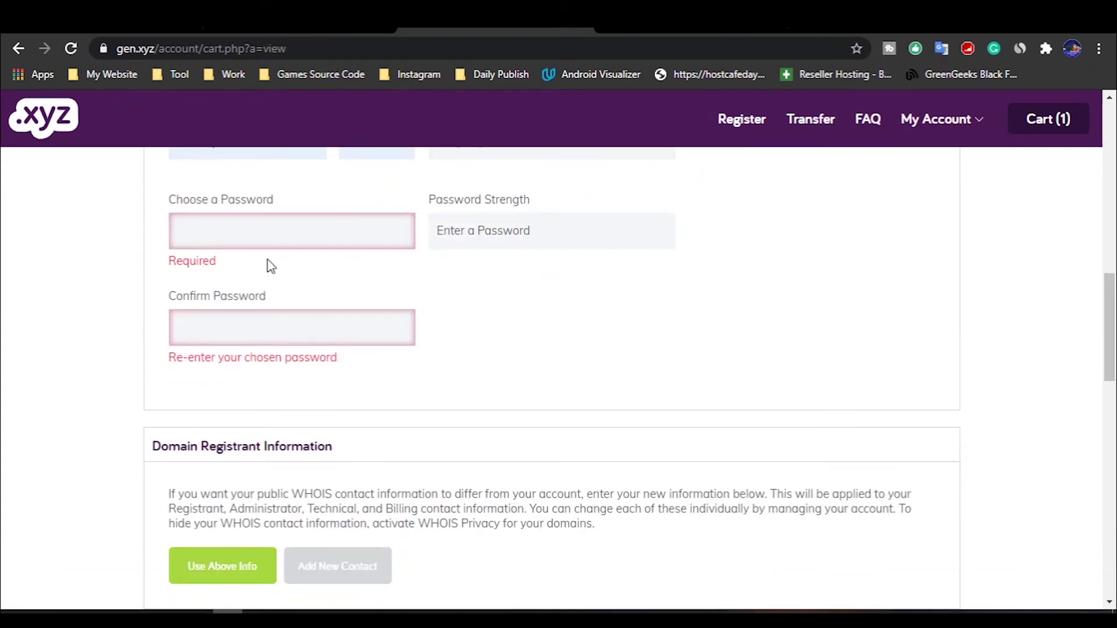
scroll(271, 265, down, 1)
scroll(313, 273, up, 2)
click(297, 321)
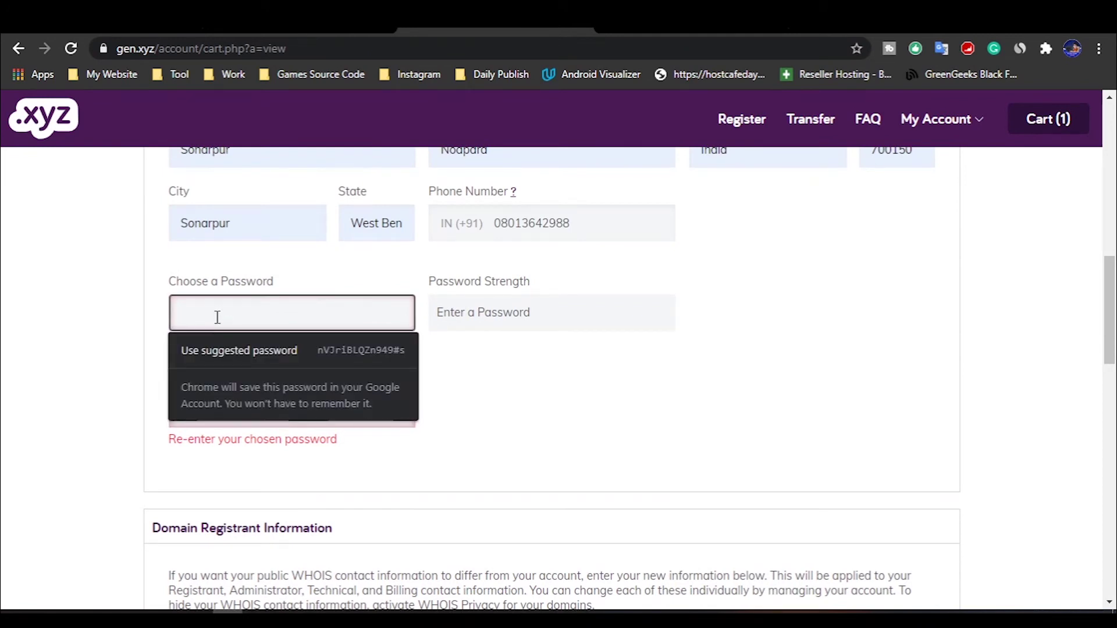
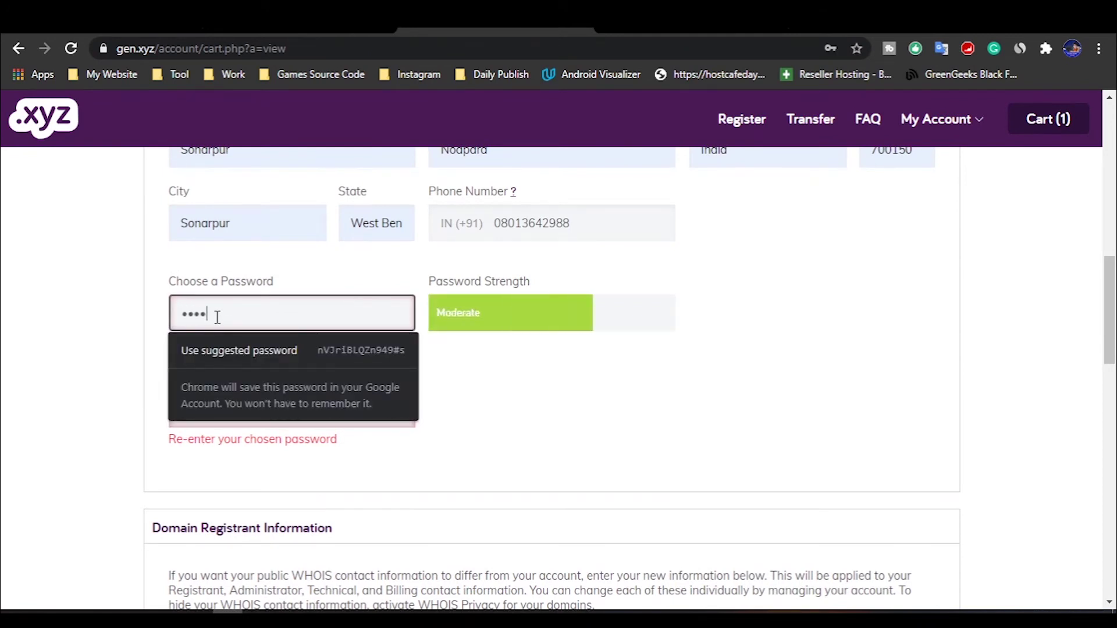
click(239, 350)
Submit the order, save the password in the browser, and open a new tab.
scroll(752, 405, down, 10)
scroll(751, 399, down, 2)
scroll(753, 404, up, 4)
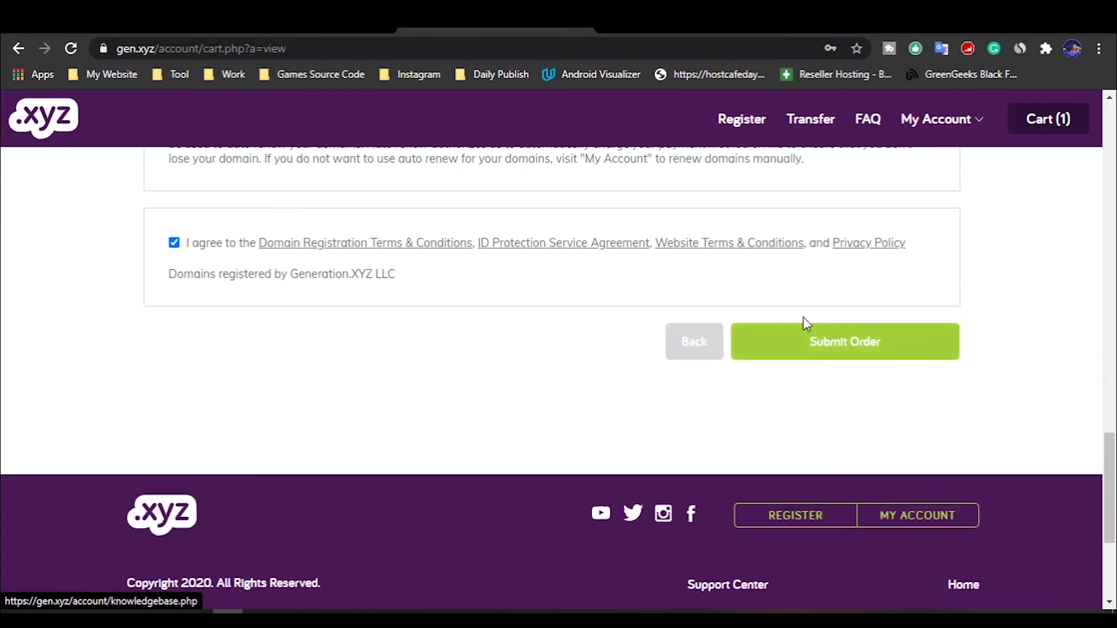
click(809, 335)
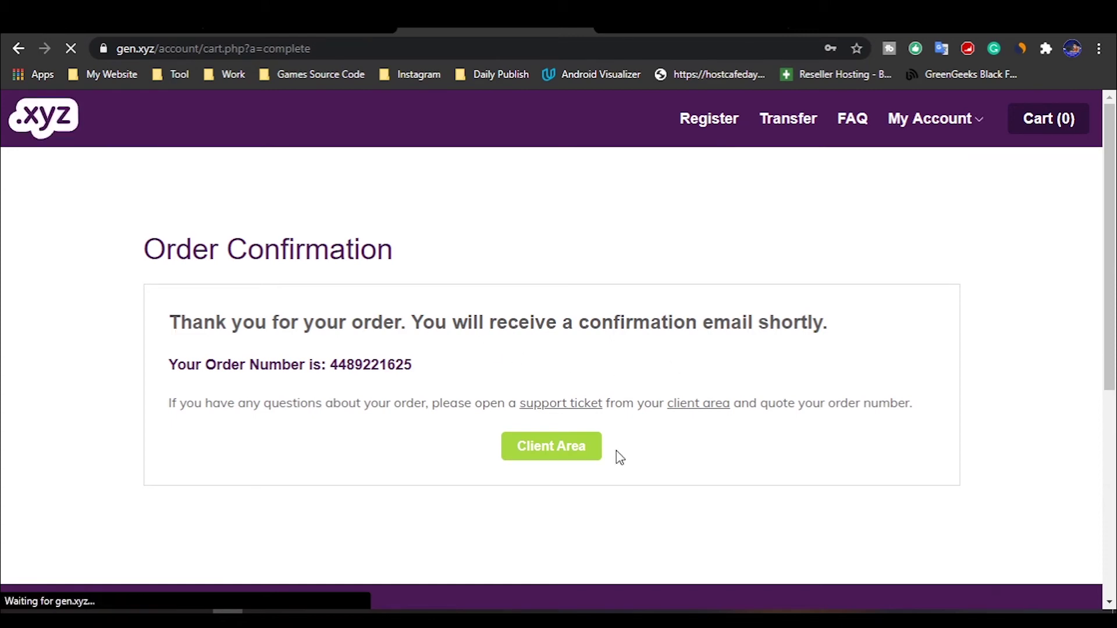
click(767, 314)
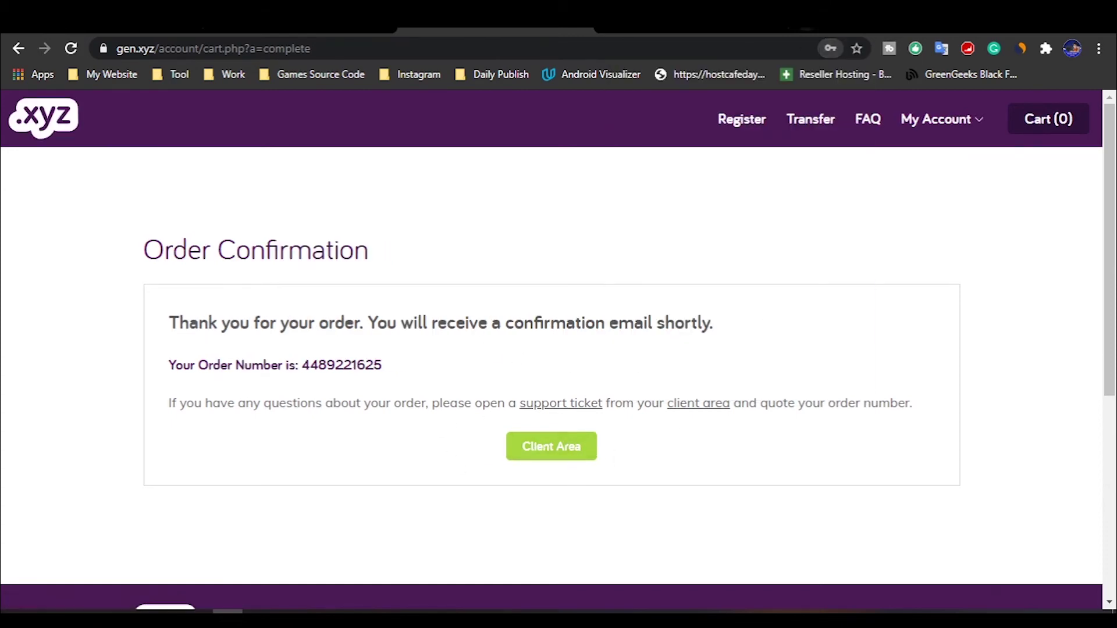
click(812, 27)
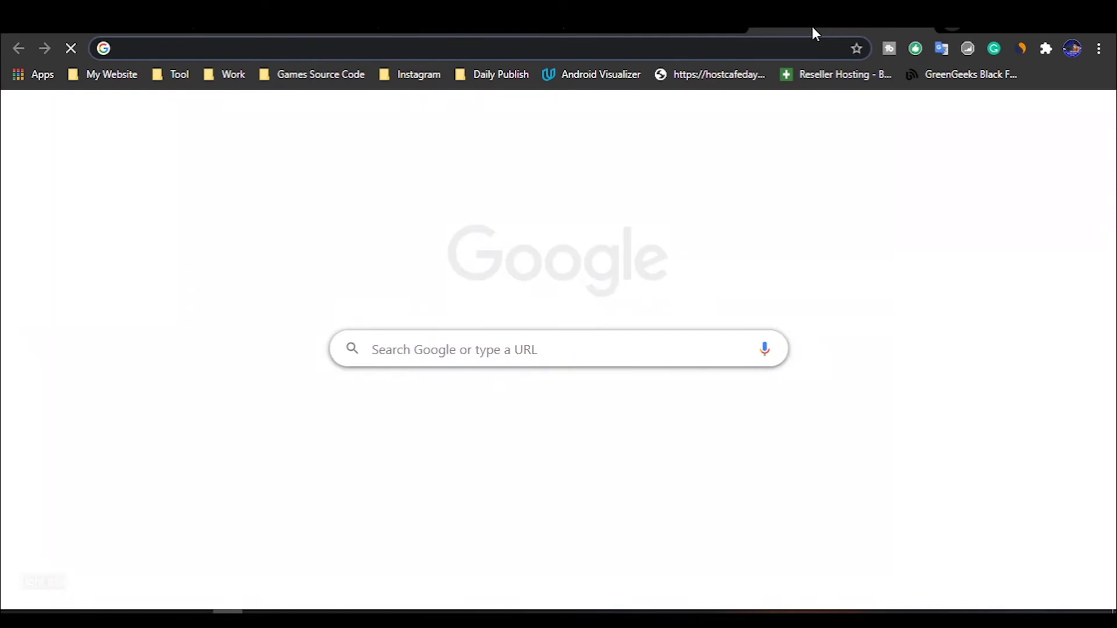
Open Gmail and read the Domain Registration Confirmation and Welcome emails from Generation.XYZ.
text(MAIL)
key(Return)
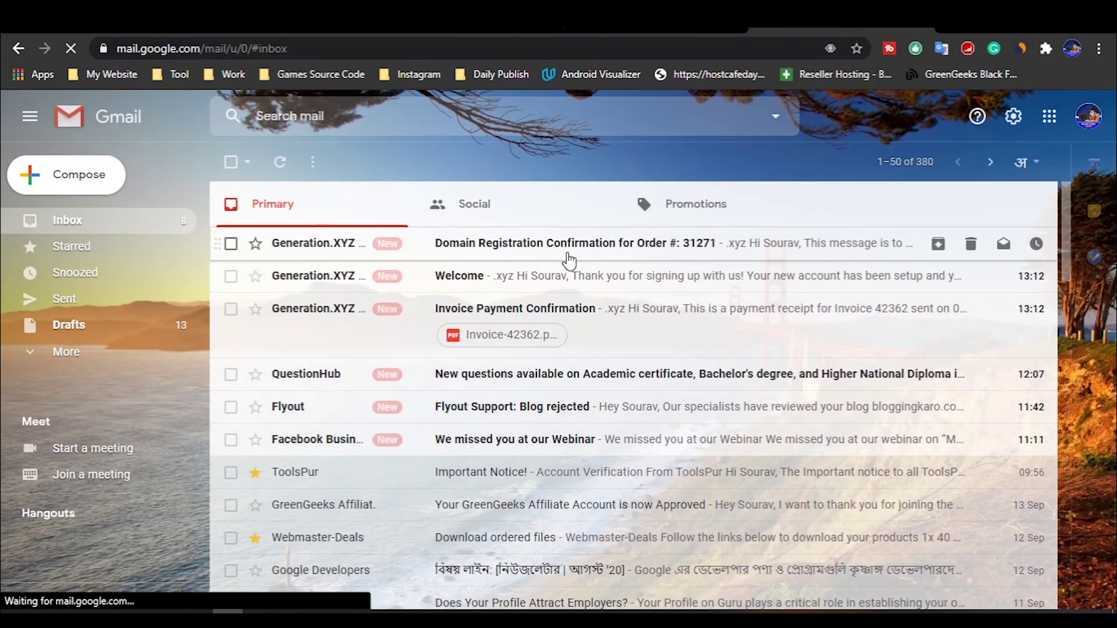
click(569, 260)
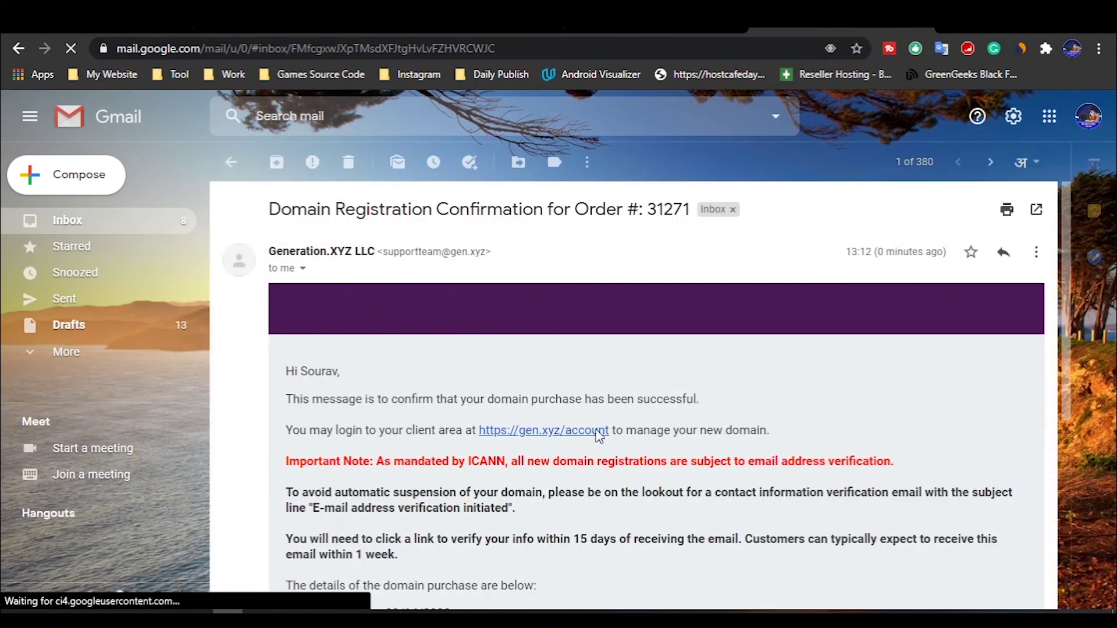
scroll(601, 451, down, 6)
scroll(605, 436, up, 5)
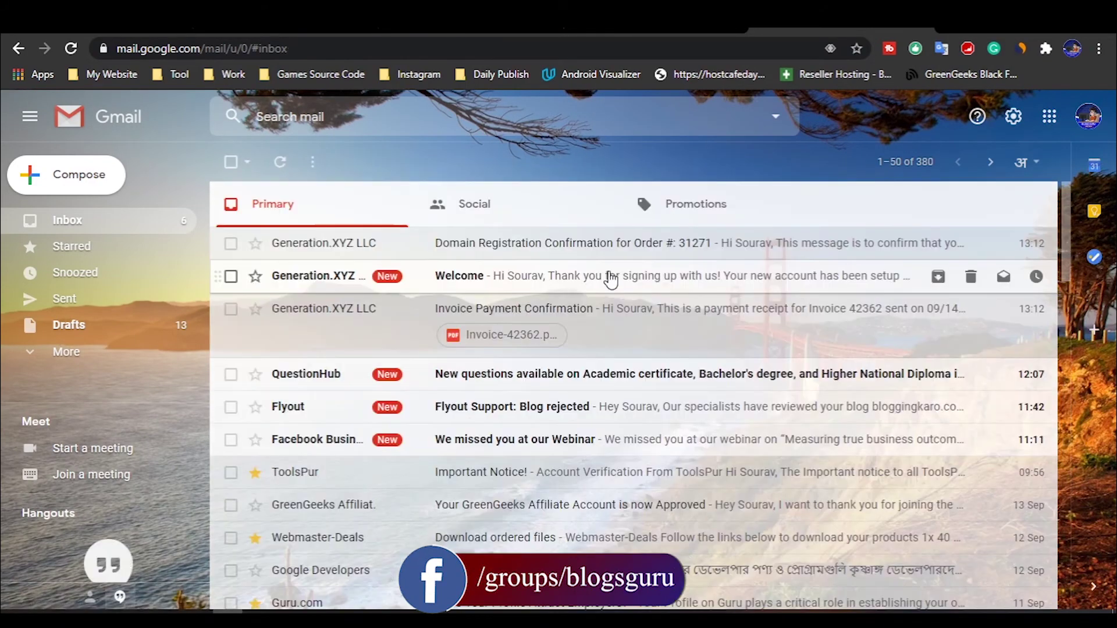
click(608, 278)
scroll(762, 400, down, 2)
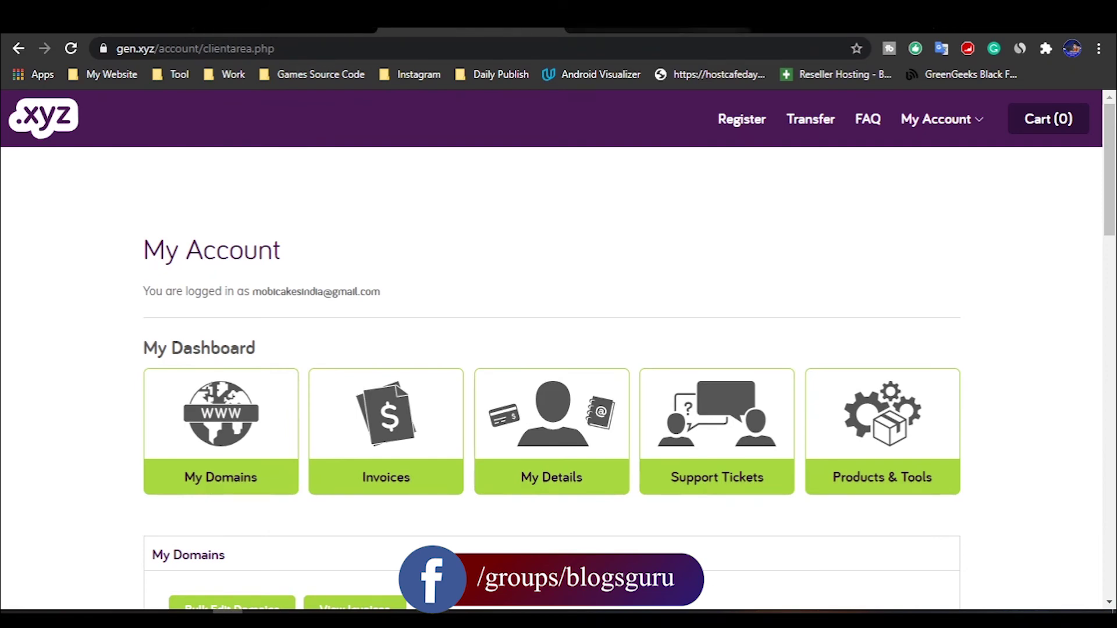
Back in gen.xyz, open My Domains, check shoutbio.xyz is Active, and open its Manage page.
key(ctrl+Tab)
key(ctrl+Tab)
scroll(215, 489, down, 3)
click(244, 238)
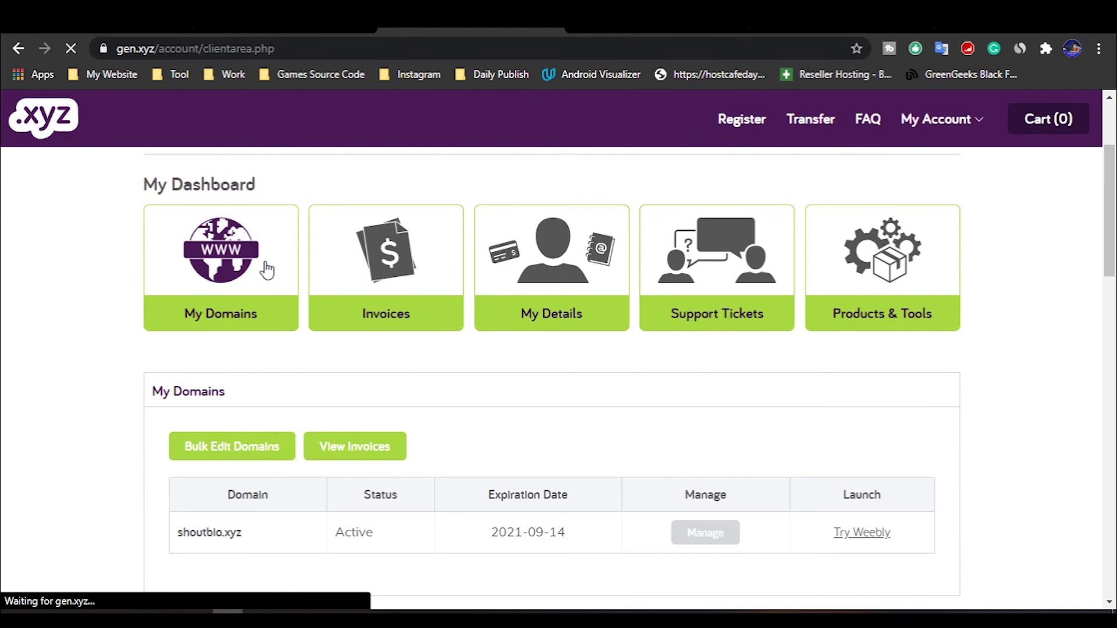
scroll(603, 379, down, 1)
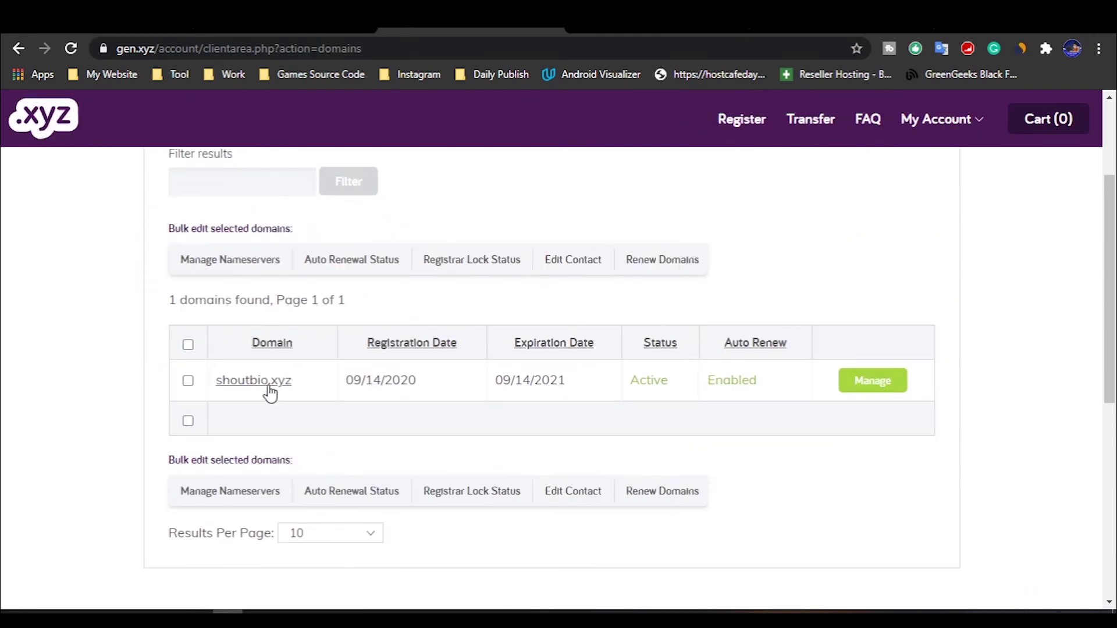
scroll(267, 392, down, 3)
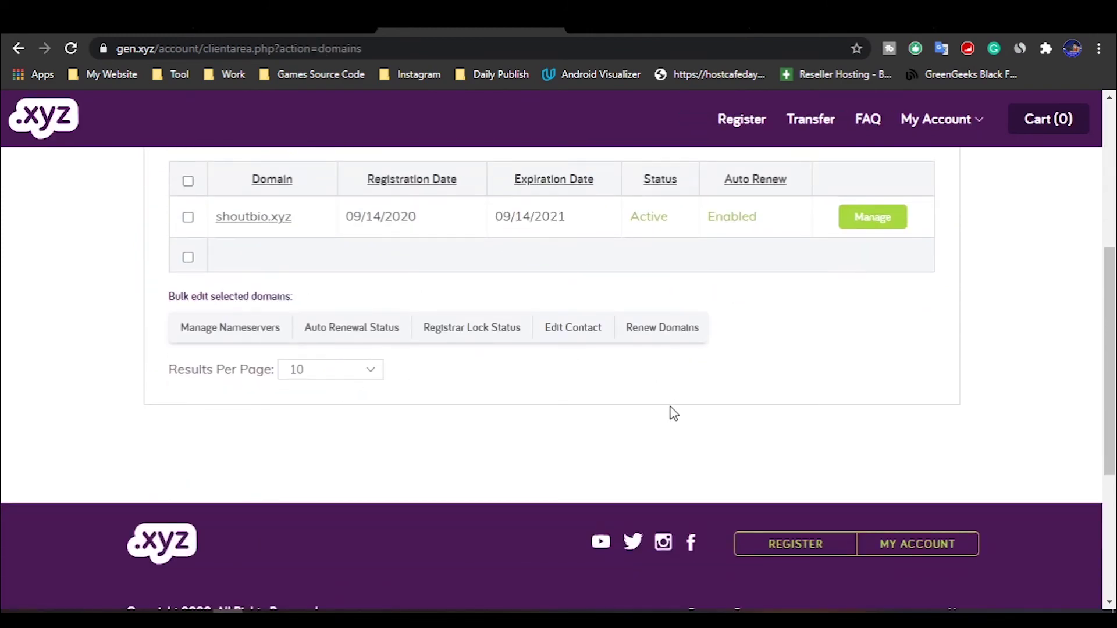
double_click(645, 217)
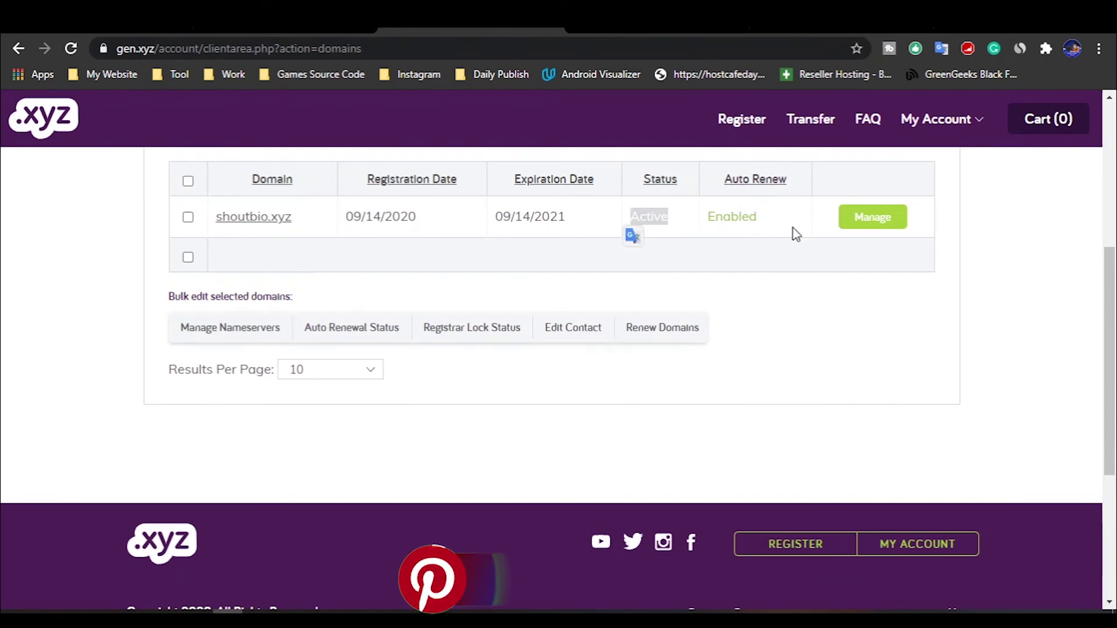
scroll(761, 286, up, 2)
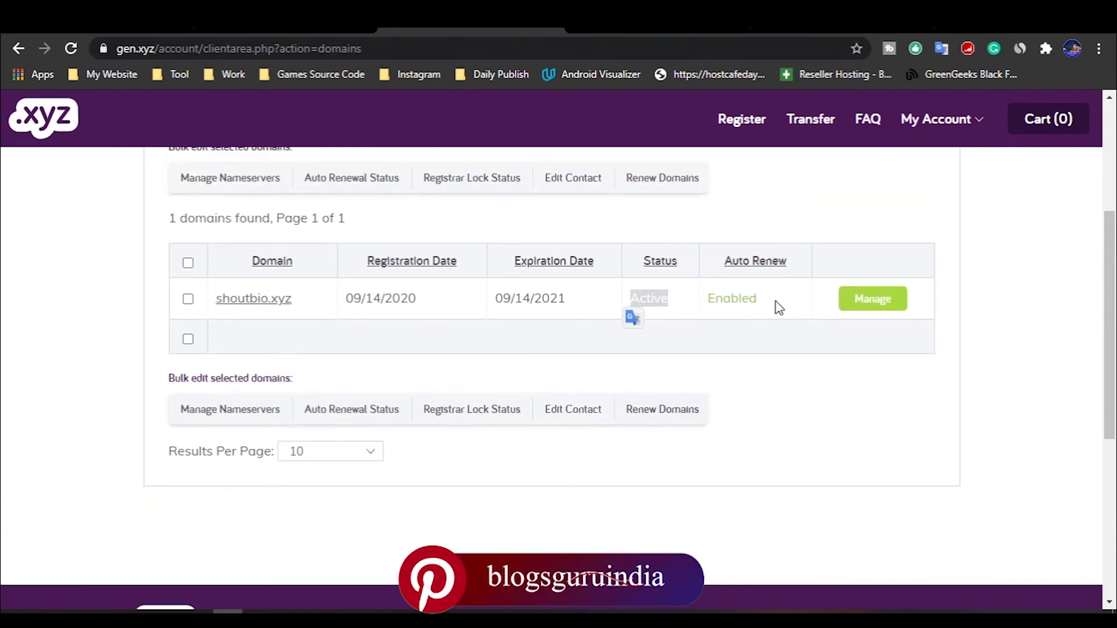
click(779, 307)
click(874, 304)
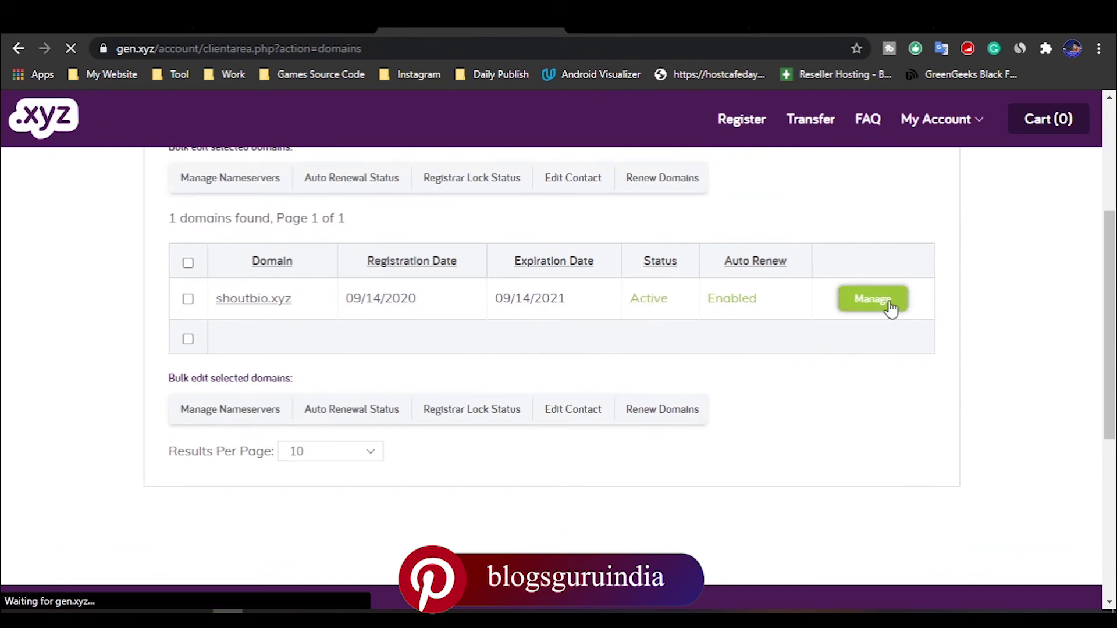
Disable auto-renew for shoutbio.xyz.
scroll(936, 384, up, 2)
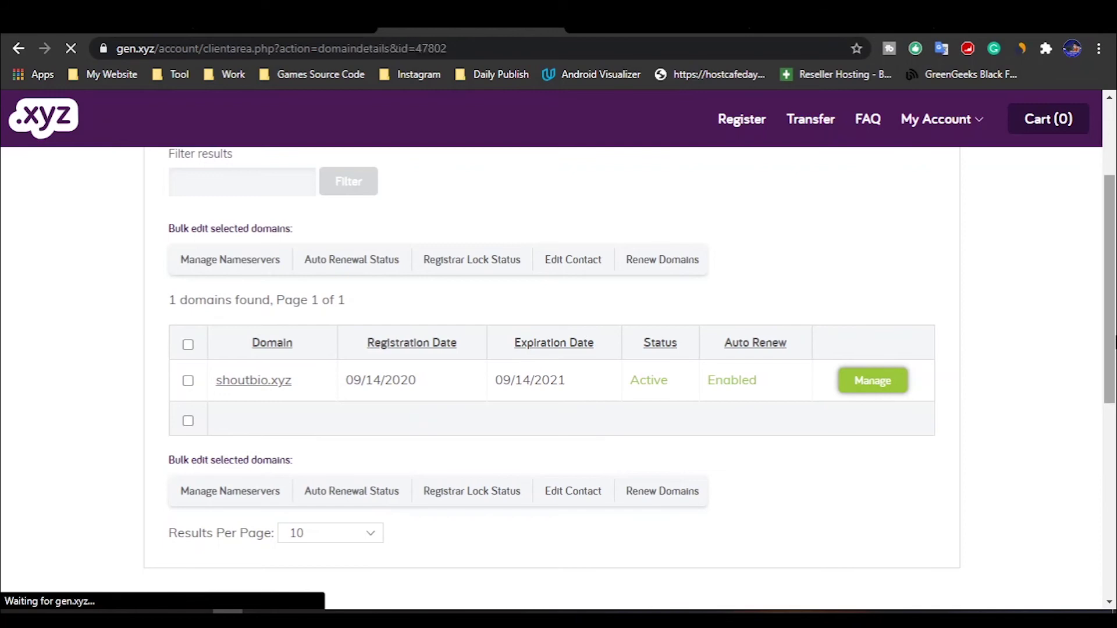
scroll(668, 429, down, 5)
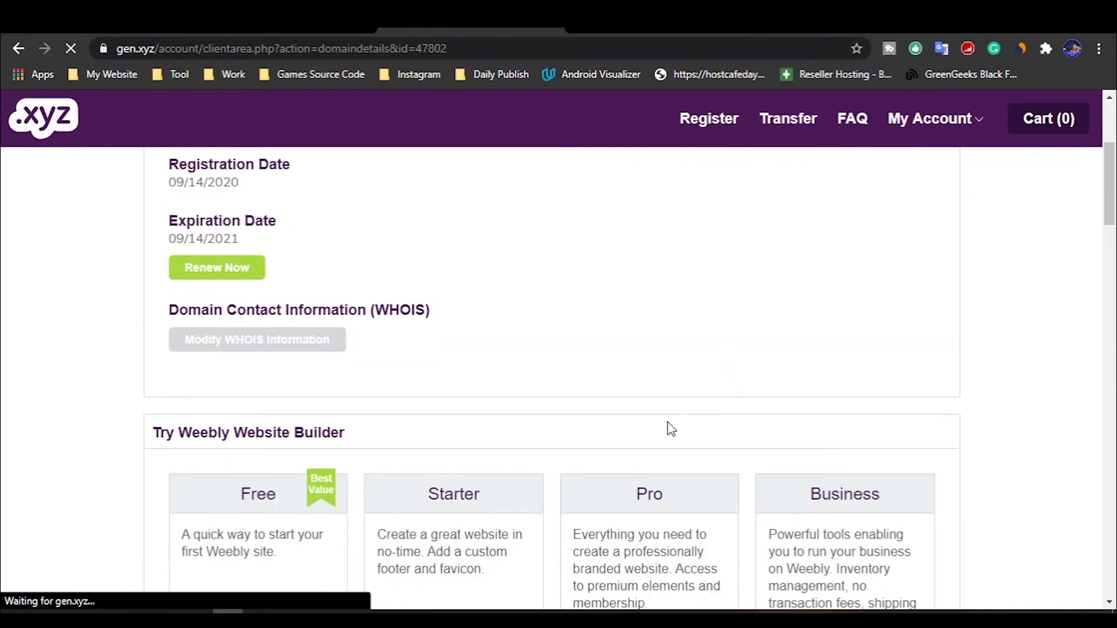
scroll(669, 427, up, 1)
scroll(668, 426, down, 5)
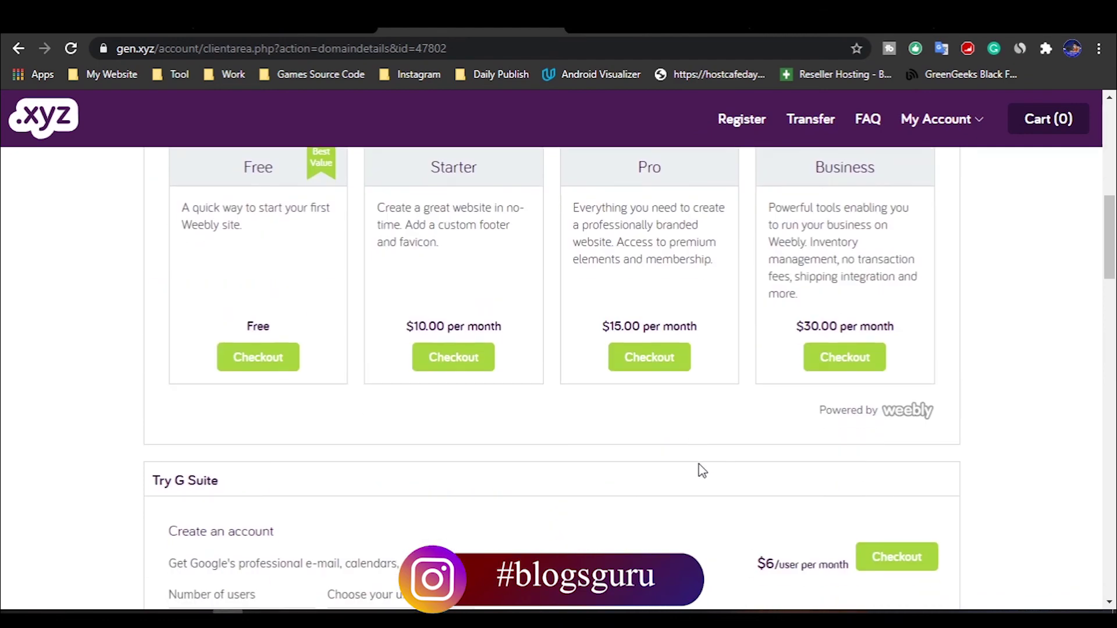
scroll(700, 469, down, 3)
scroll(658, 459, down, 9)
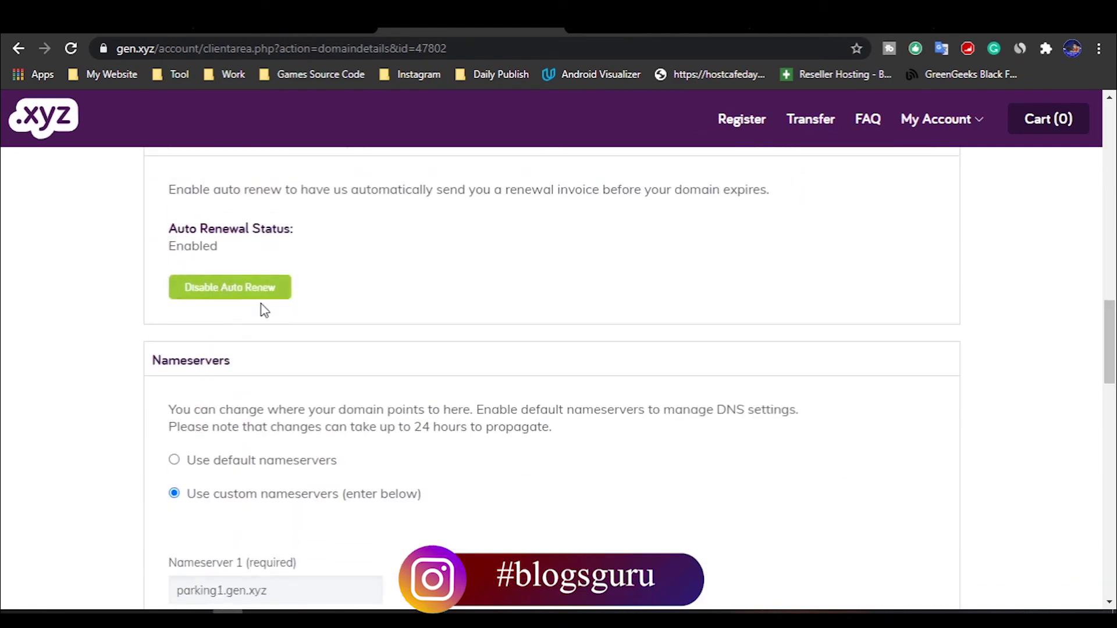
click(271, 296)
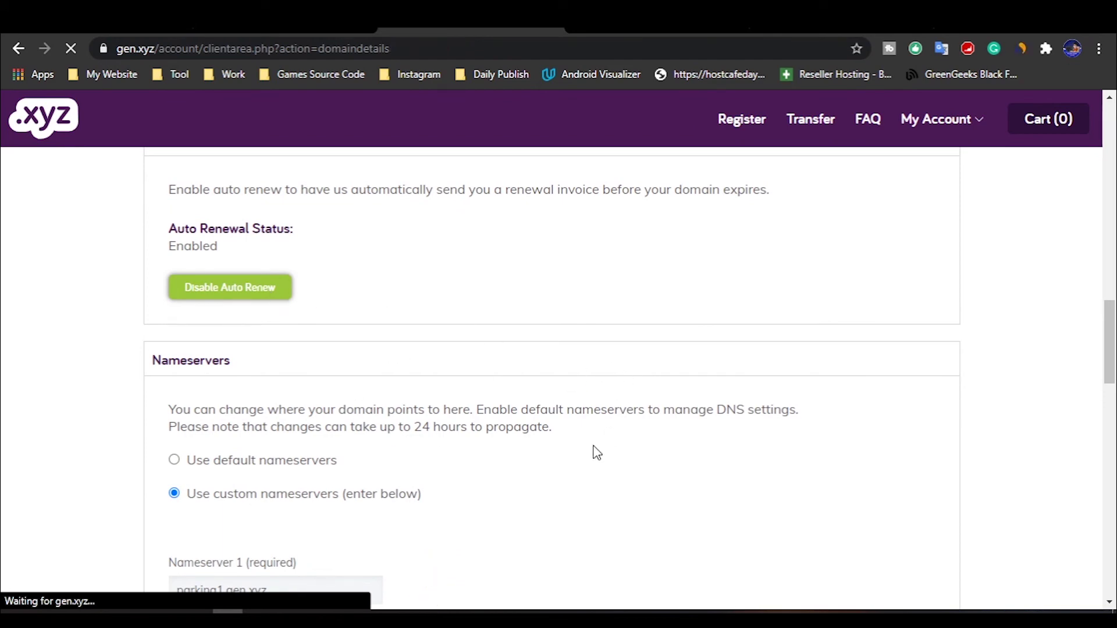
Switch to default nameservers and back, keeping custom parking1.gen.xyz and parking2.gen.xyz.
scroll(501, 428, down, 10)
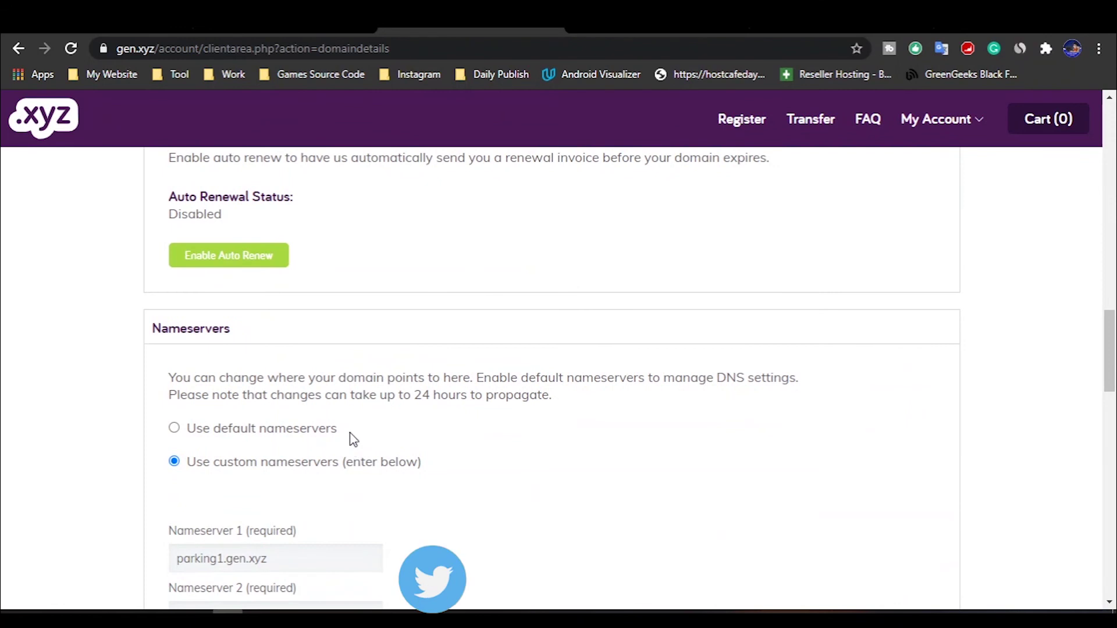
click(174, 431)
click(175, 463)
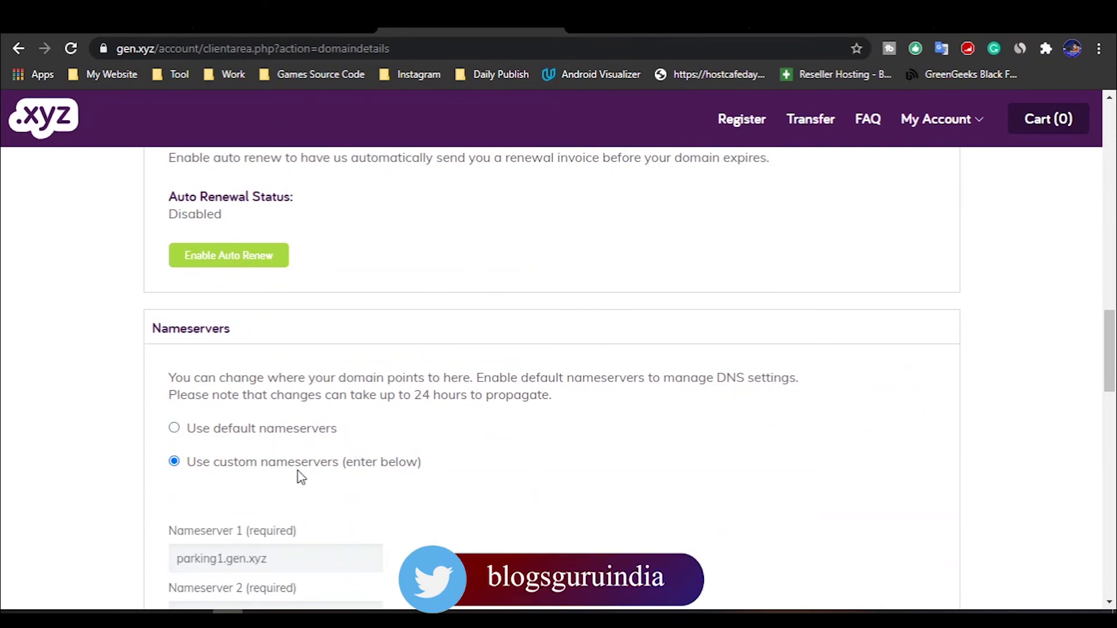
scroll(298, 481, down, 3)
drag(309, 394, 184, 416)
click(342, 448)
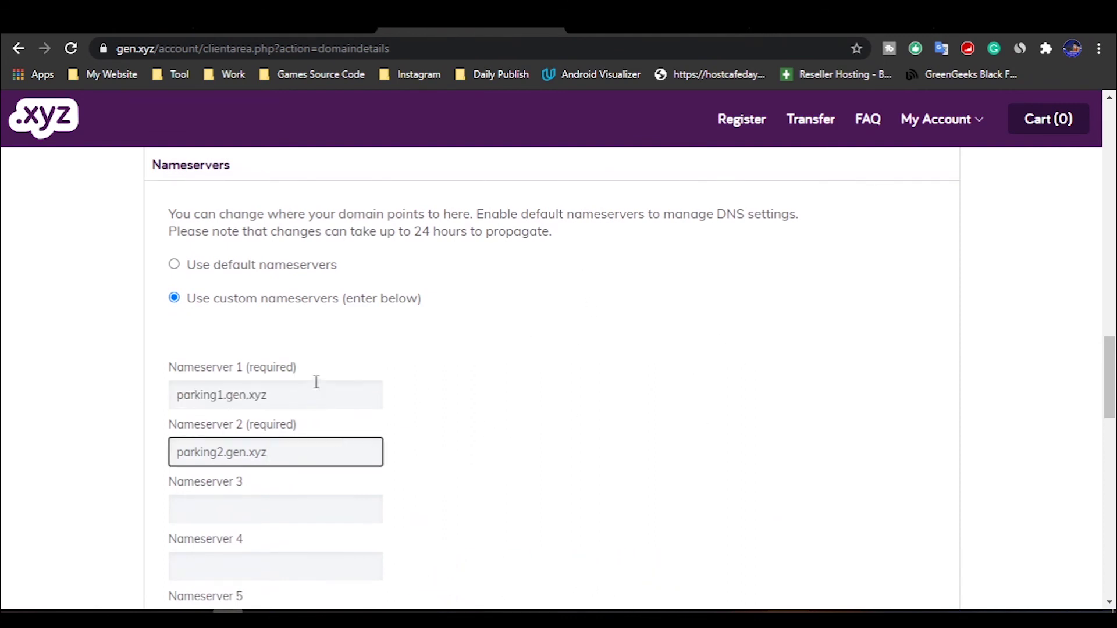
scroll(747, 481, down, 4)
scroll(747, 482, down, 4)
scroll(743, 481, up, 5)
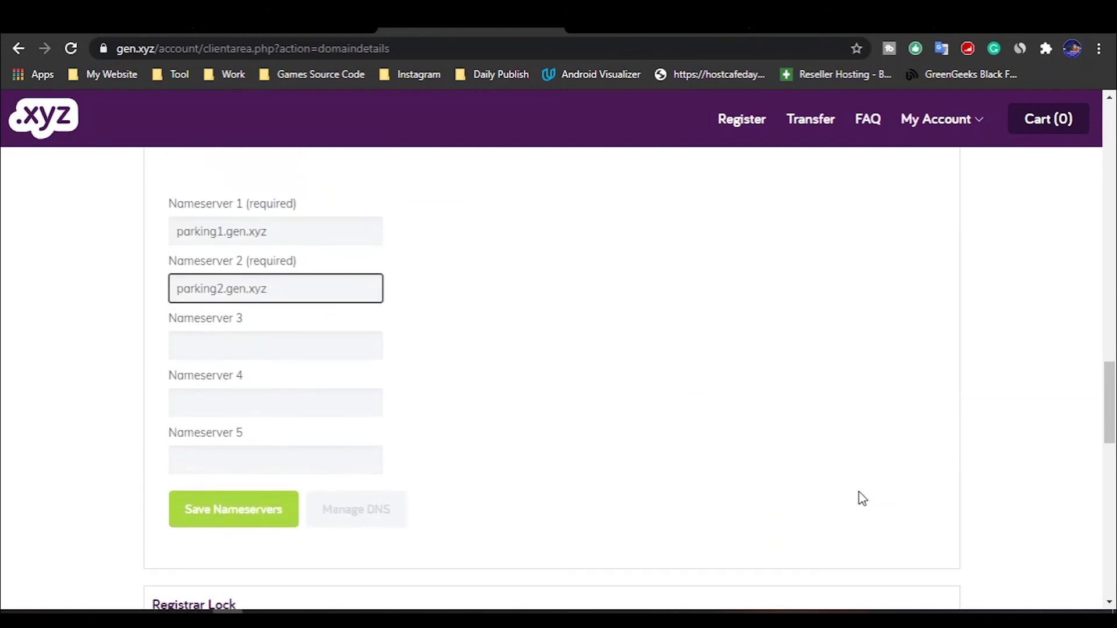